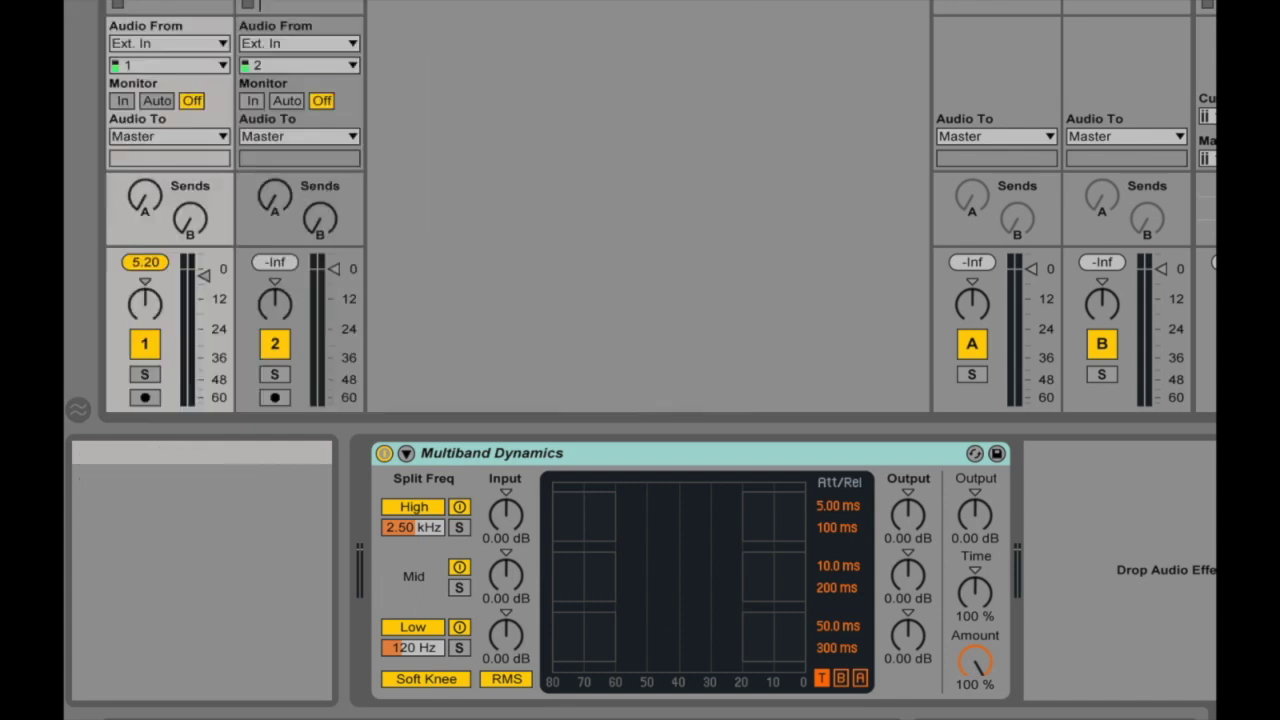
mouse_move(365, 250)
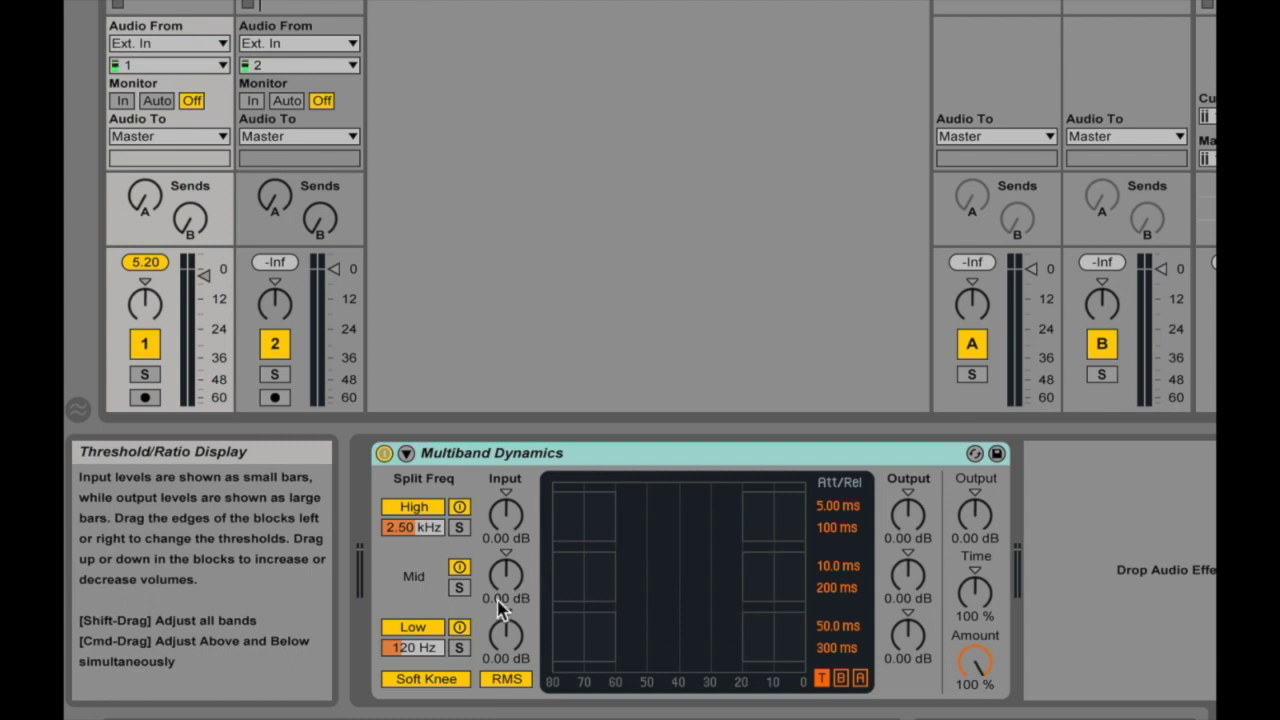
left_click(415, 650)
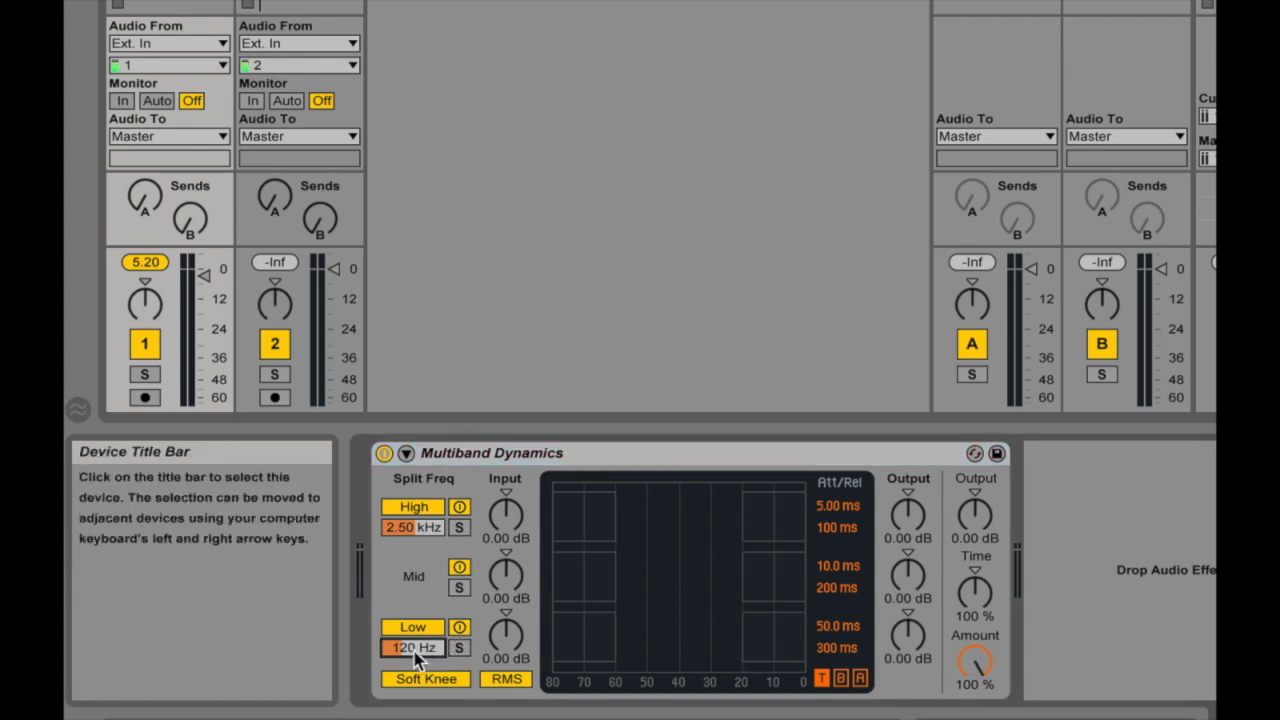
type("250")
key("Return")
type("550")
key("Return")
mouse_move(418, 662)
left_mouse_down()
mouse_move(418, 620)
mouse_move(418, 660)
left_mouse_up()
type("120")
key("Return")
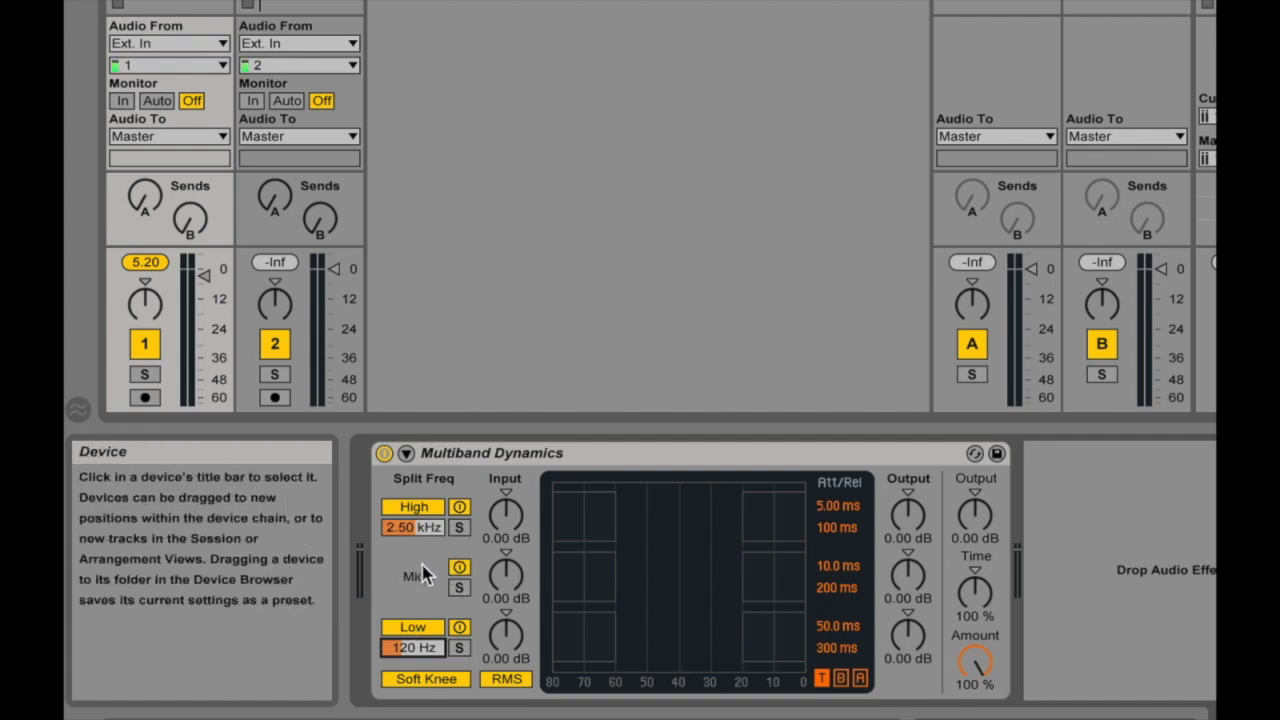
left_click(410, 630)
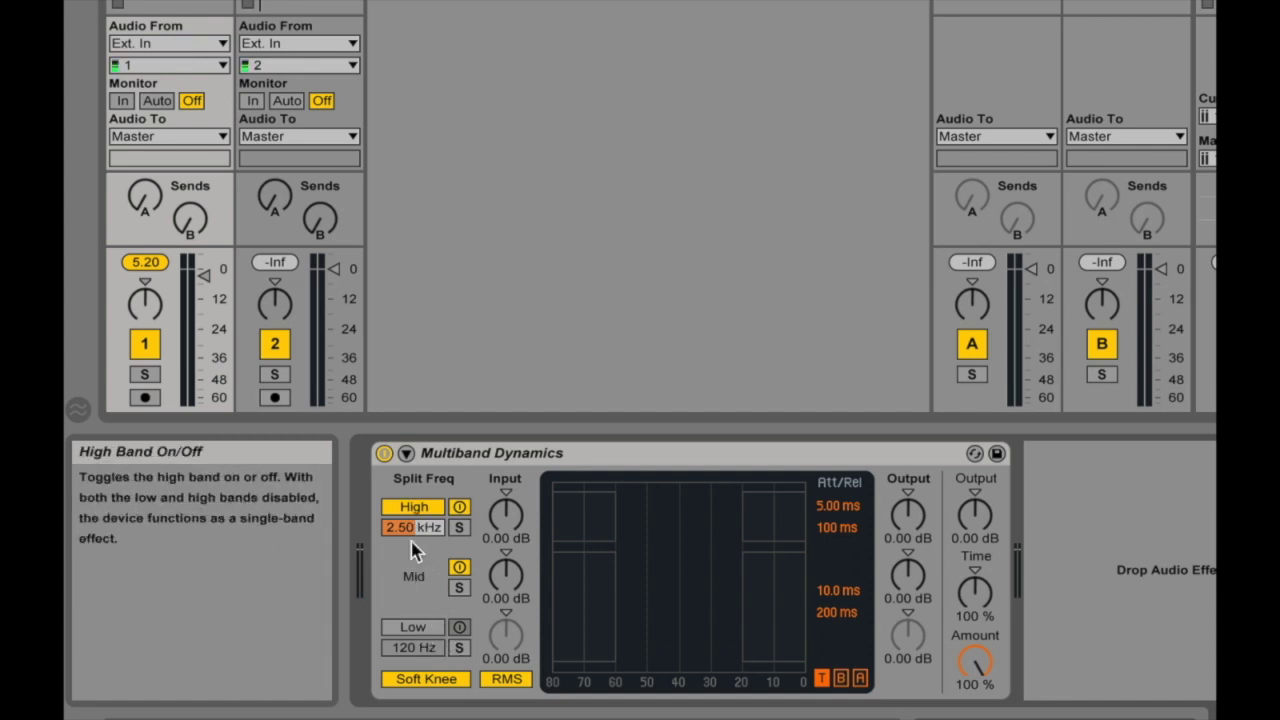
left_click(420, 628)
left_click(416, 508)
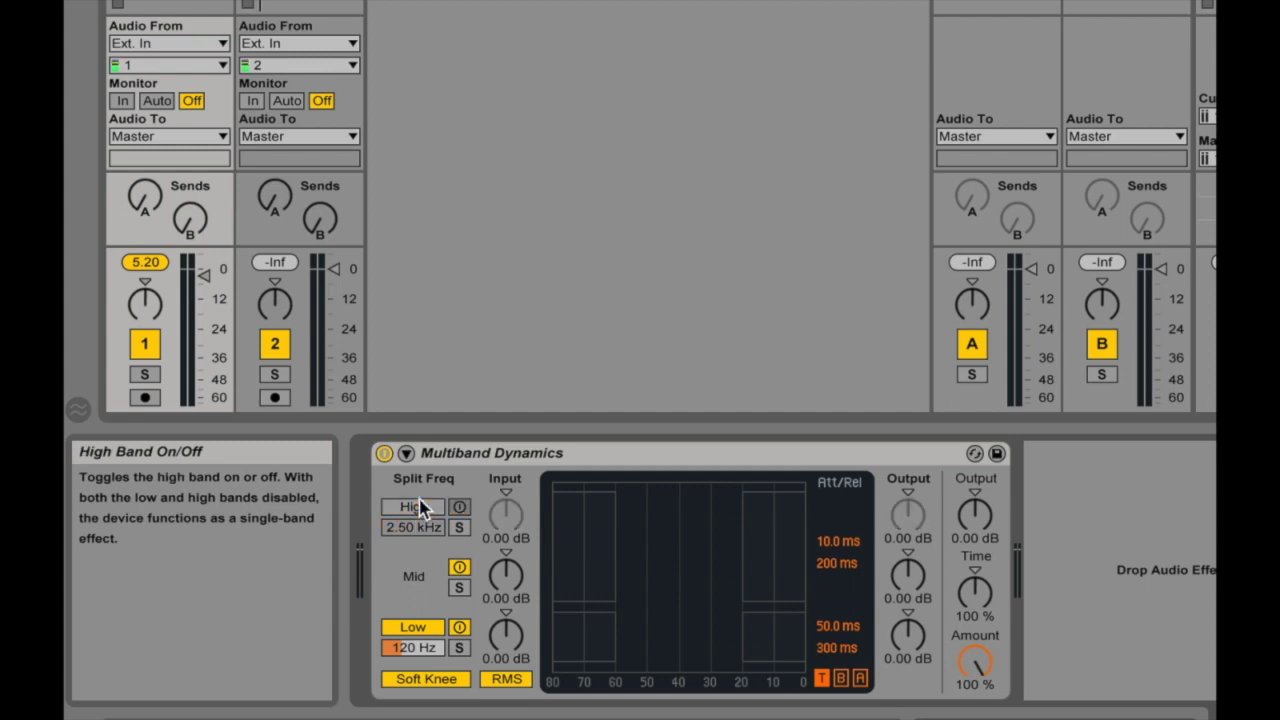
left_click(416, 508)
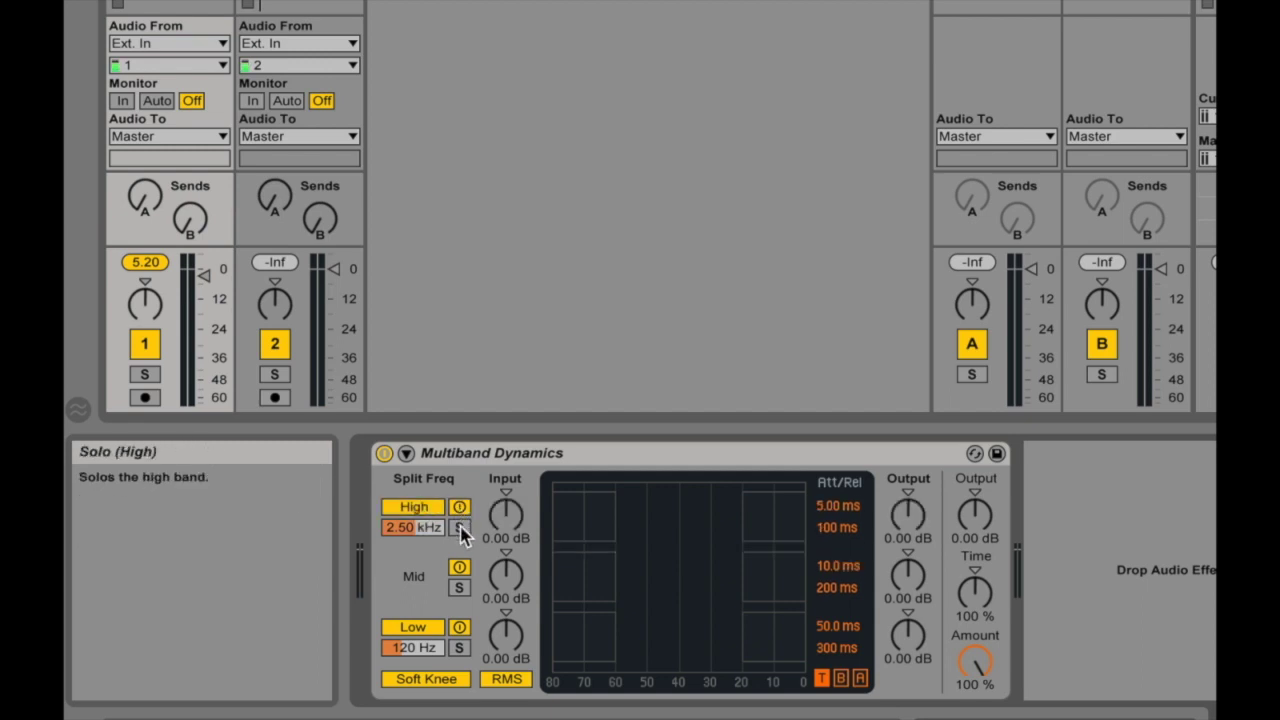
left_click(461, 530)
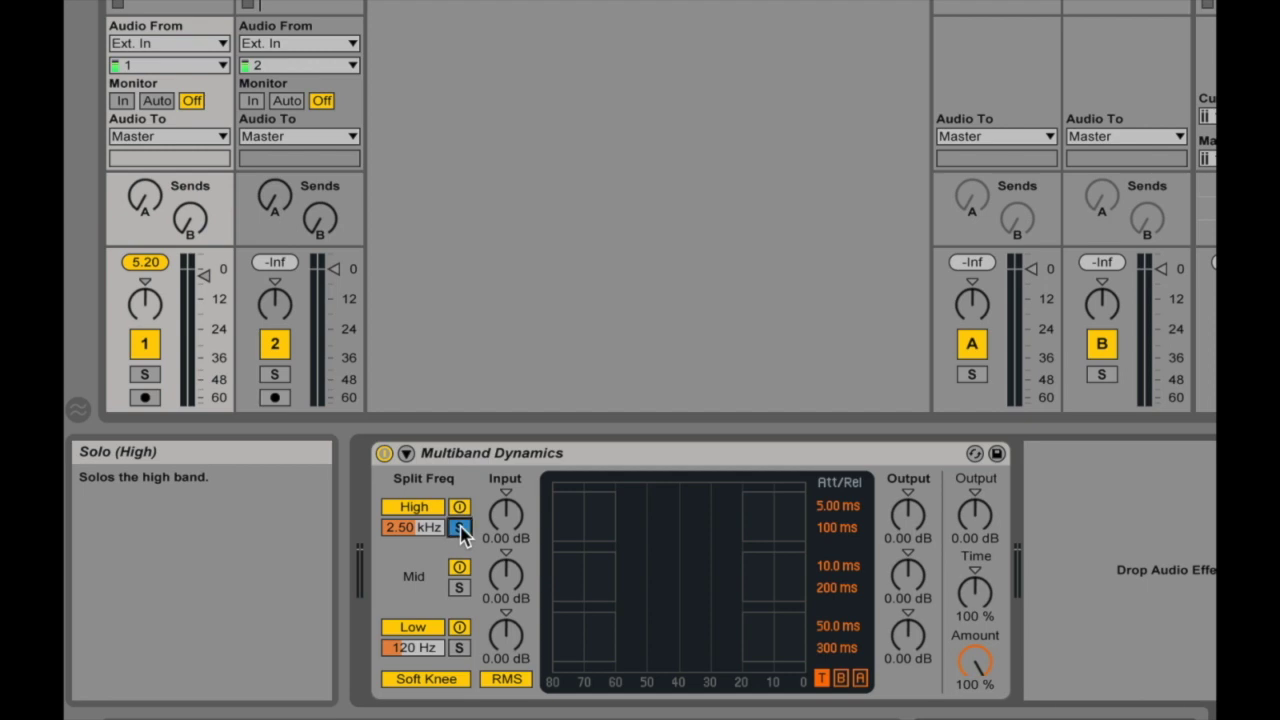
left_click(459, 589)
left_click(459, 648)
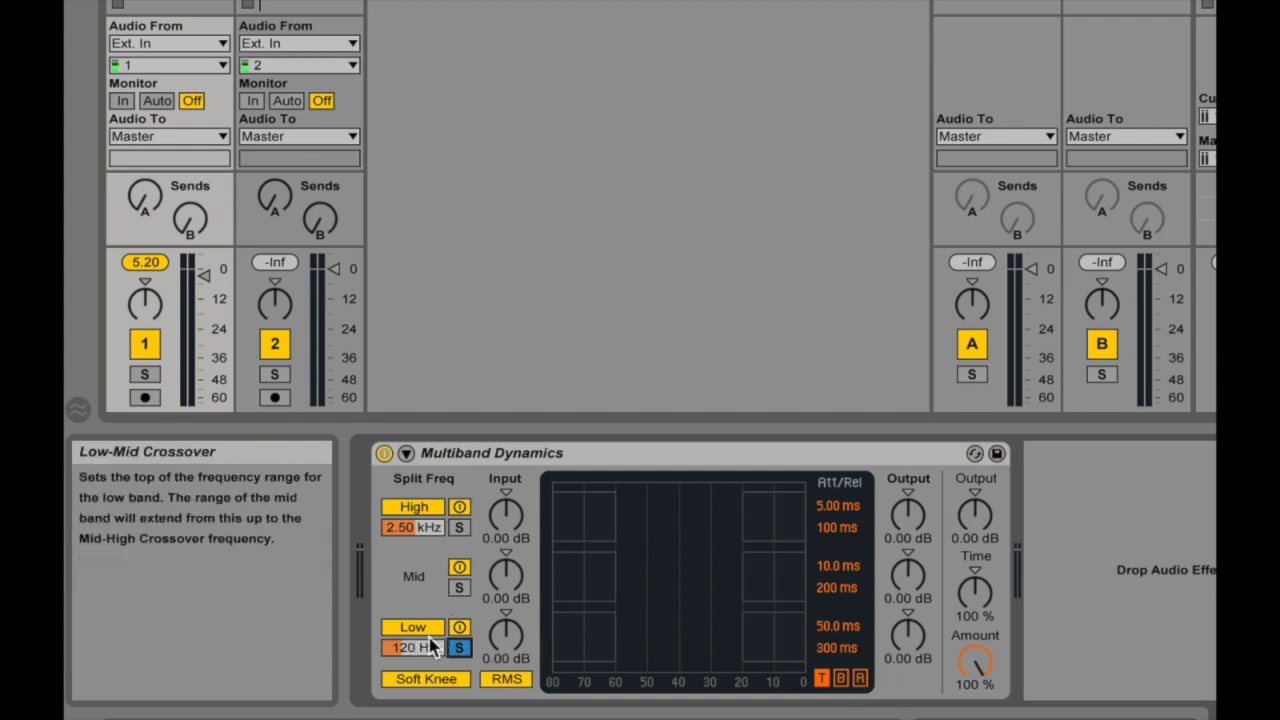
left_click(459, 588)
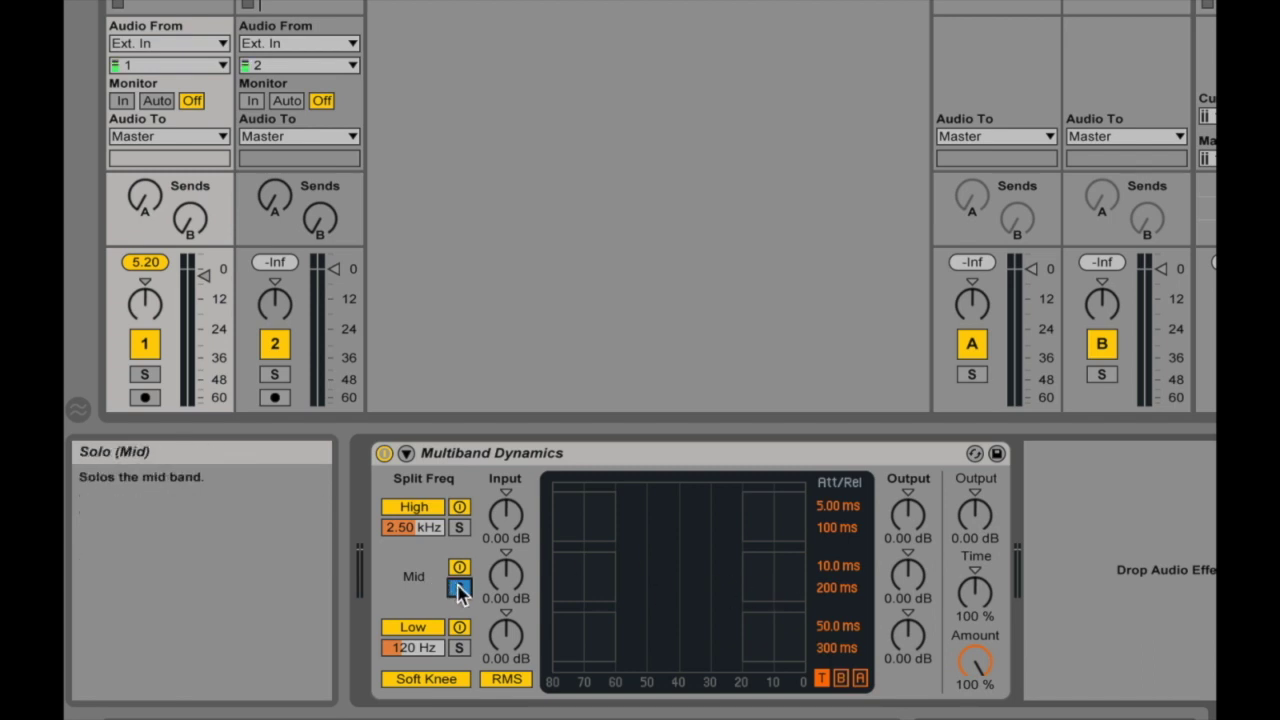
left_click(459, 530)
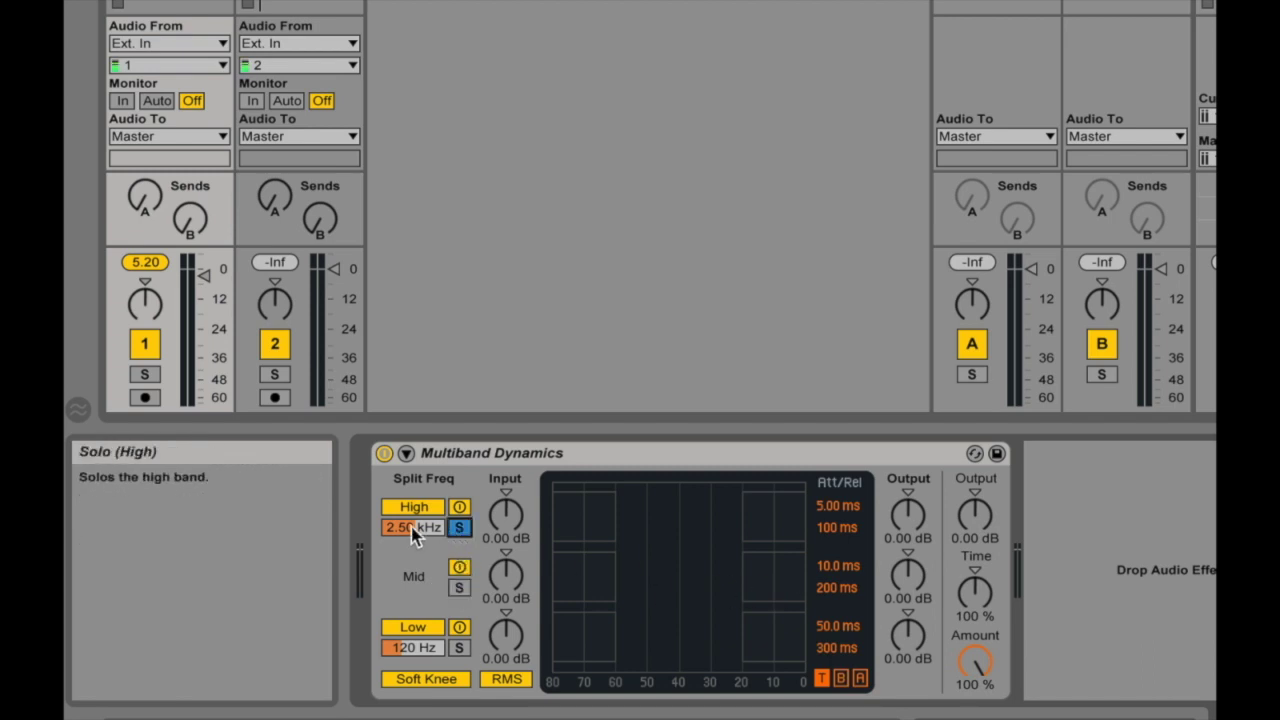
left_click(459, 530)
left_click(461, 530)
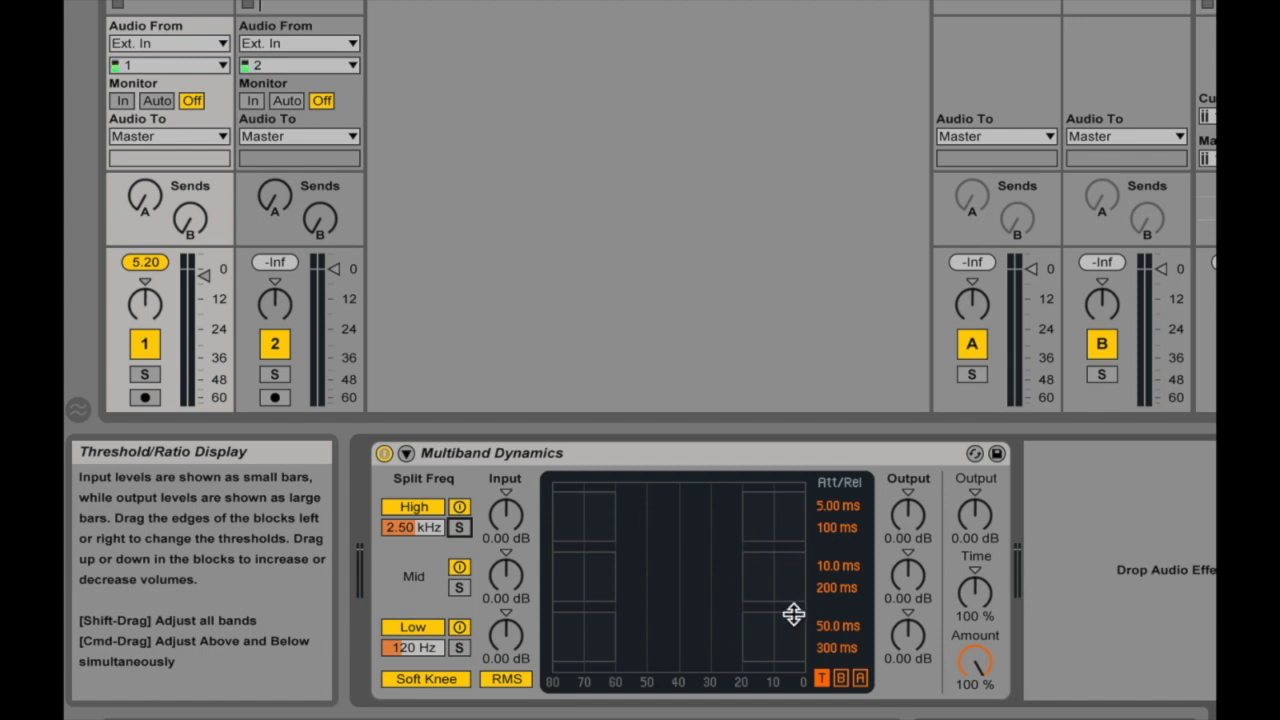
Switch Multiband Dynamics to Below mode, showing each band at -60.0 dB and 1:1.00.
left_click(841, 680)
left_click(858, 680)
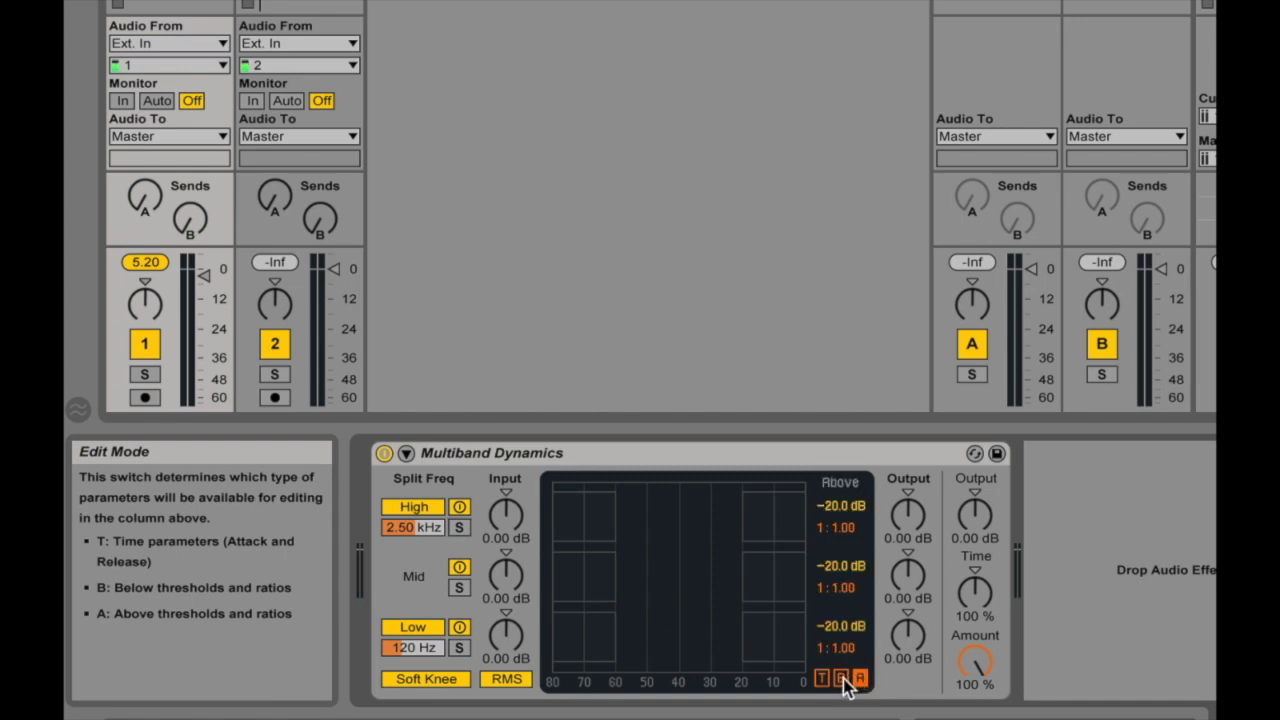
left_click(841, 680)
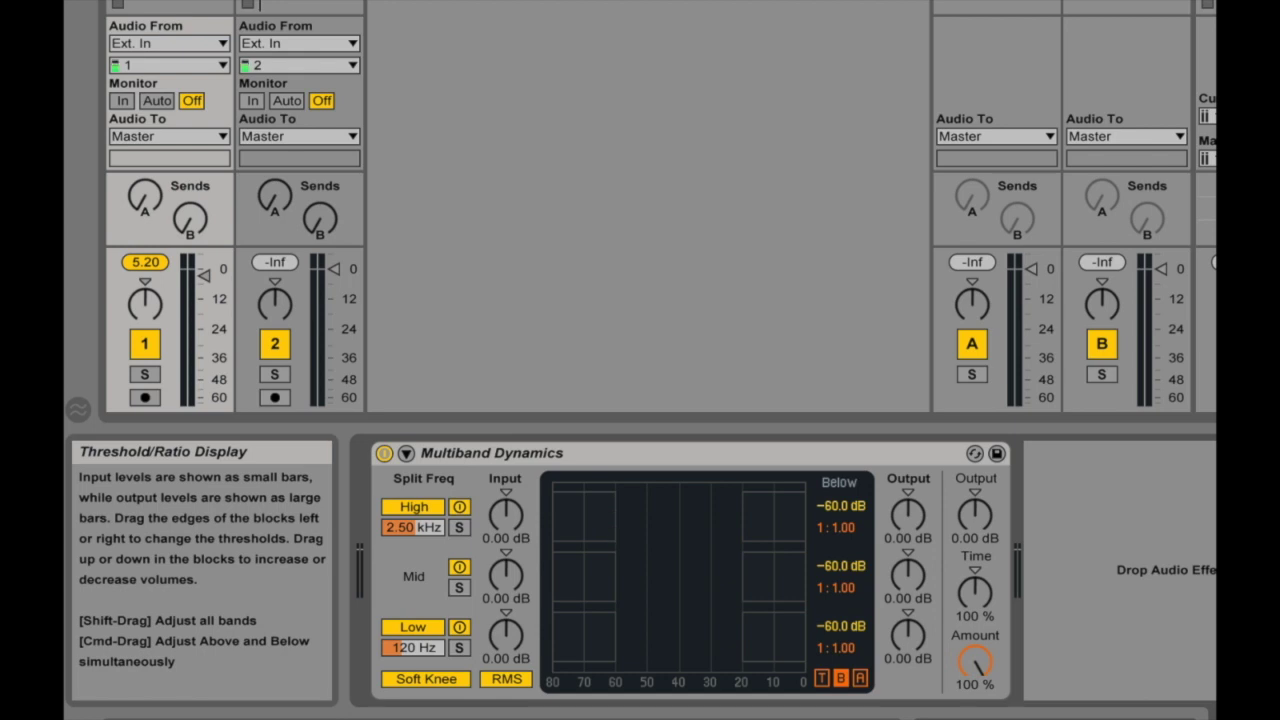
Set the high band's below threshold to -33.8 dB.
left_click_drag(615, 515, 680, 515)
left_click_drag(680, 515, 582, 515)
left_click_drag(580, 515, 702, 515)
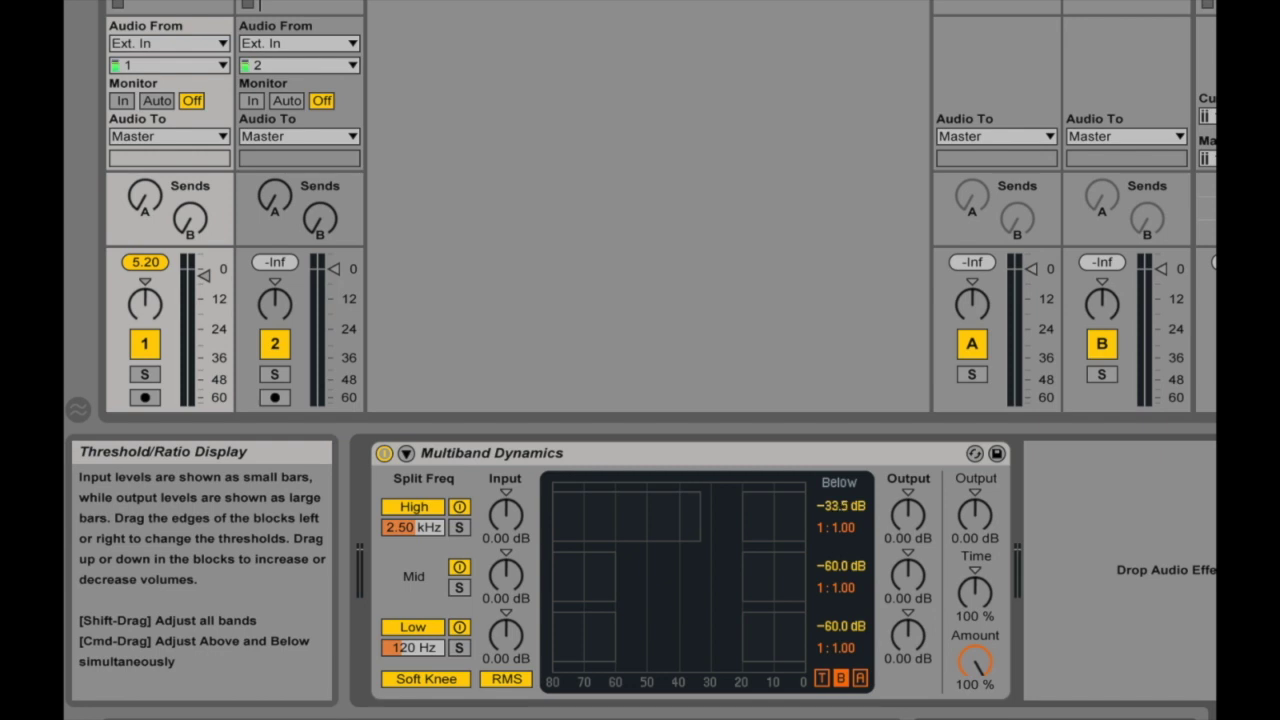
left_click_drag(700, 515, 699, 515)
Give the high band a 1:0.50 below ratio, mid band -50.2 dB at 1:1.54, and low band 1:0.61.
mouse_move(626, 515)
left_mouse_down()
mouse_move(626, 556)
mouse_move(618, 518)
left_mouse_up()
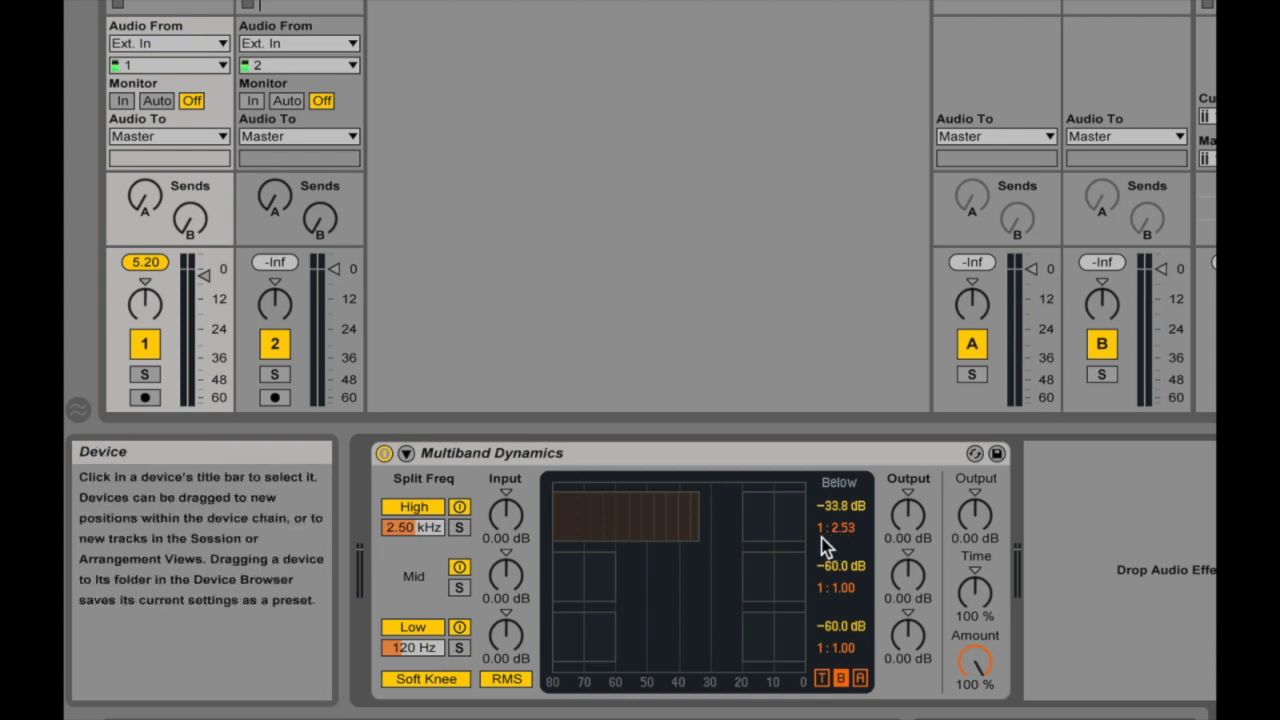
left_click_drag(646, 517, 646, 600)
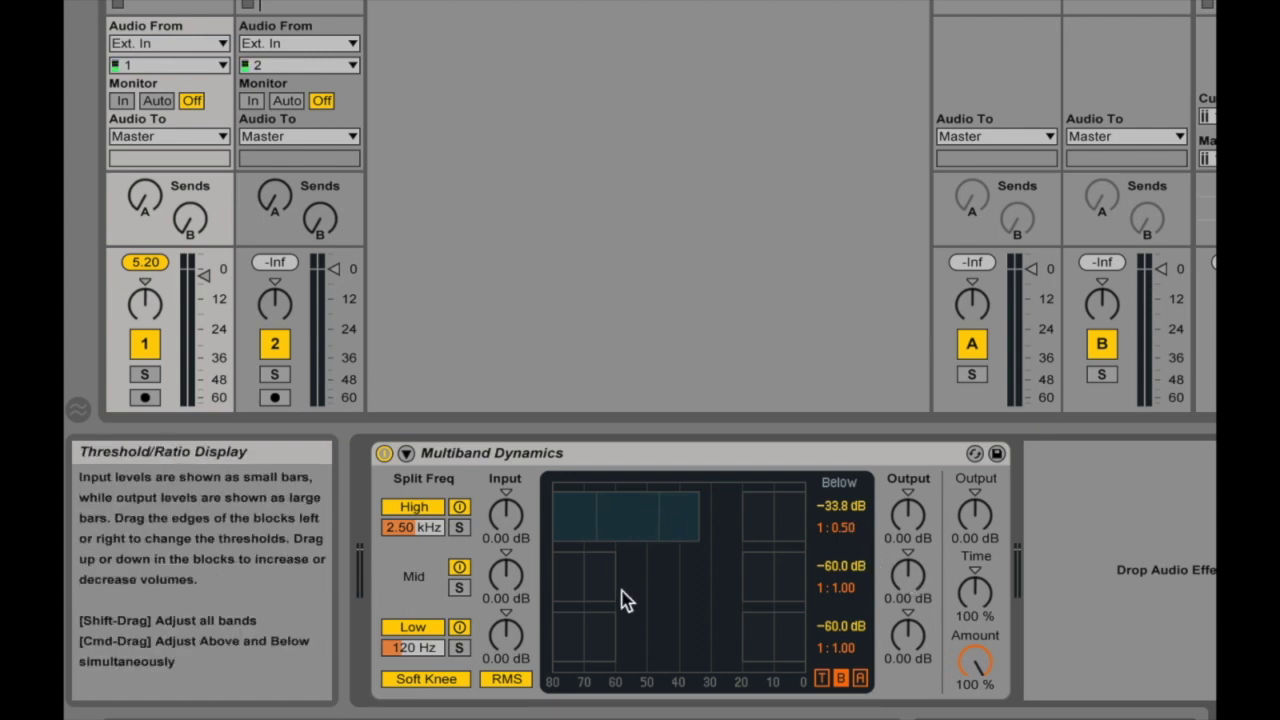
left_click_drag(611, 589, 575, 570)
left_click_drag(574, 646, 574, 646)
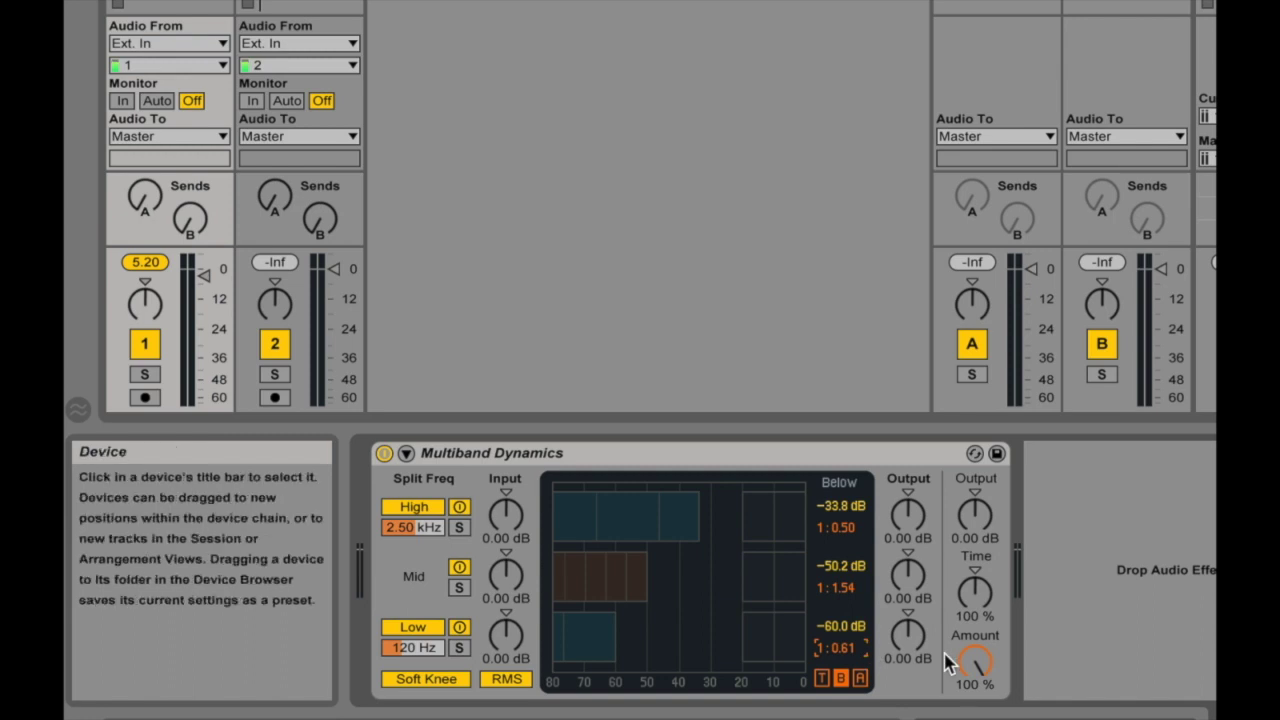
Enter 0.5 as the low band's below ratio, making it 1:0.50 after briefly trying 1:2.00.
key("Delete")
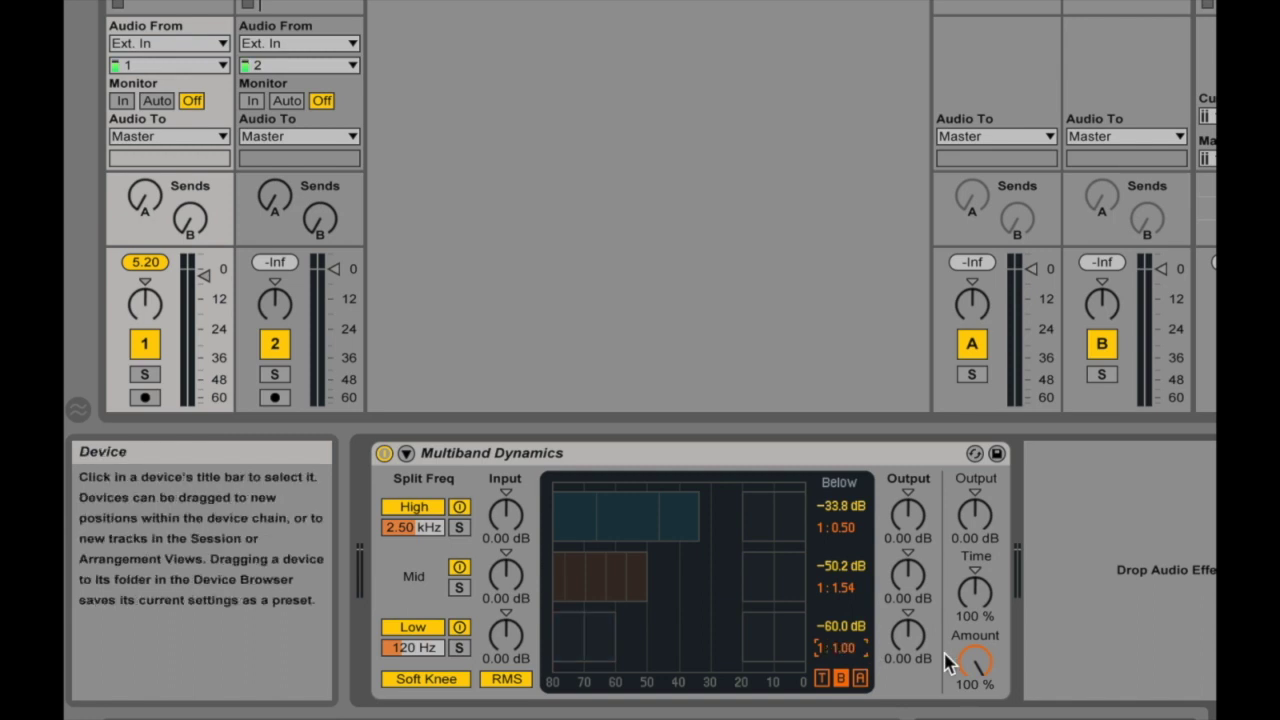
type("2")
key("Return")
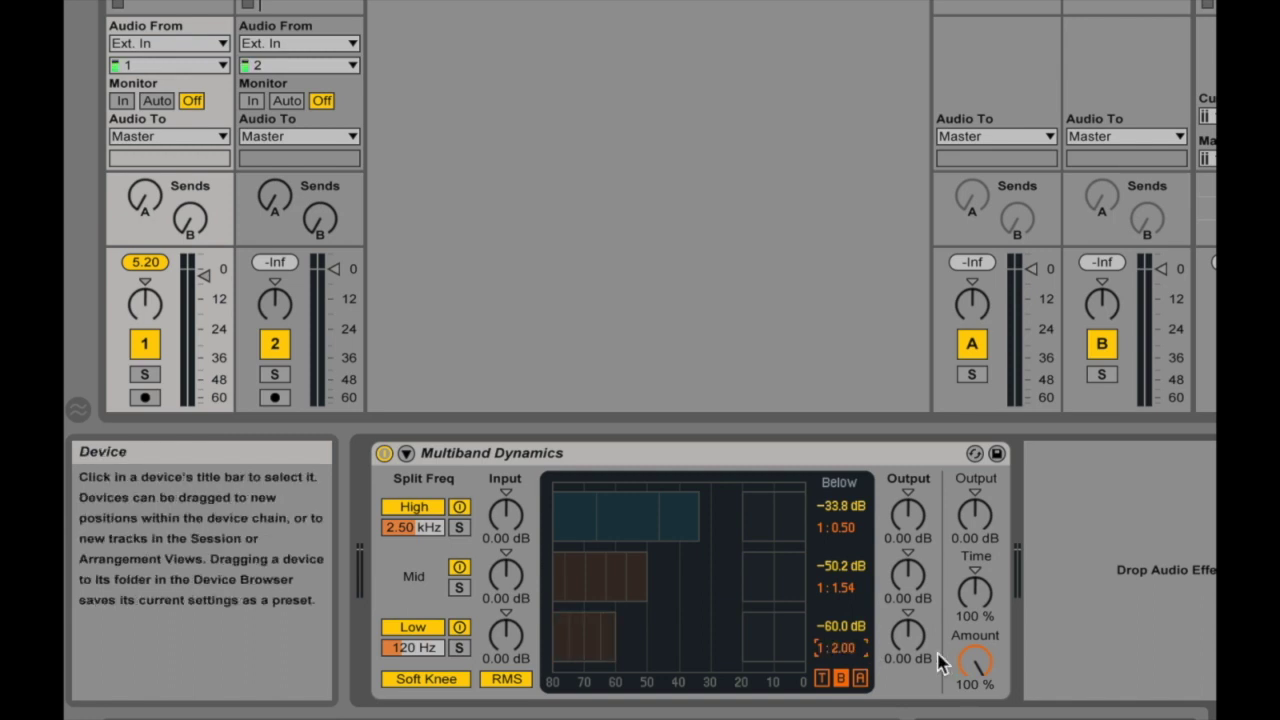
left_click(843, 652)
type("0.5")
key("Return")
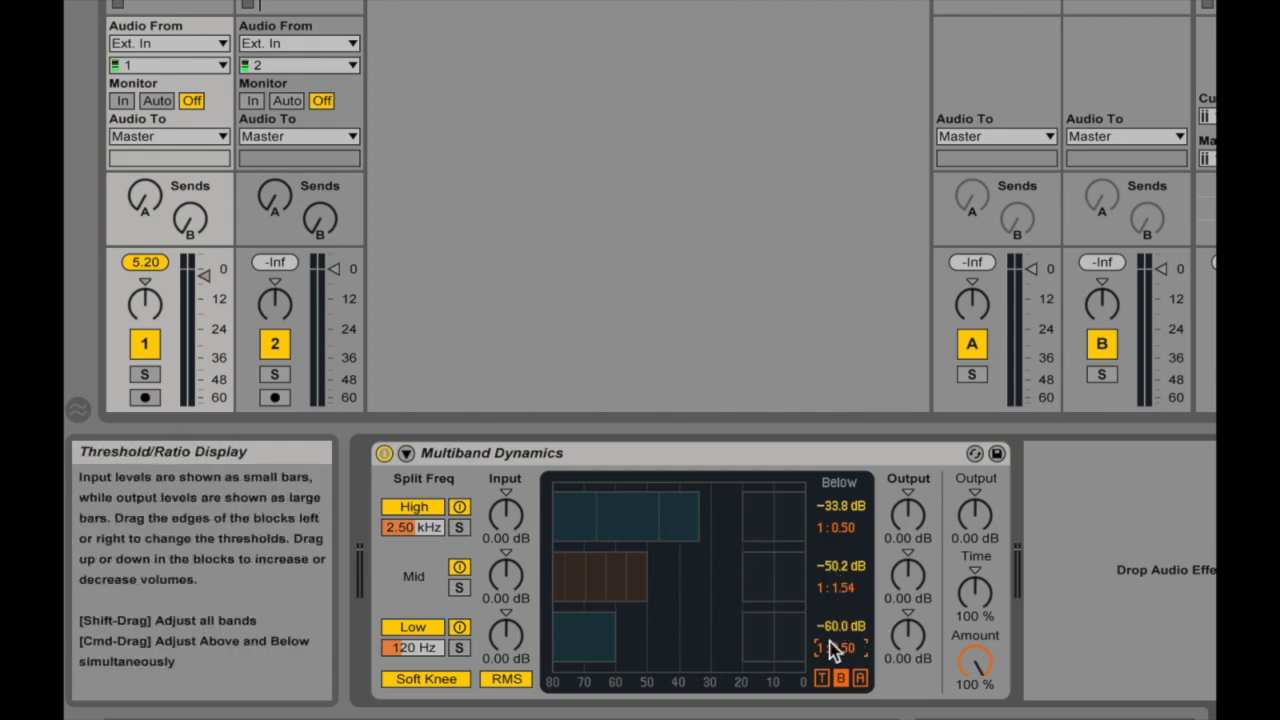
In Above mode, set the high band's above threshold to -10.0 dB.
left_click(860, 679)
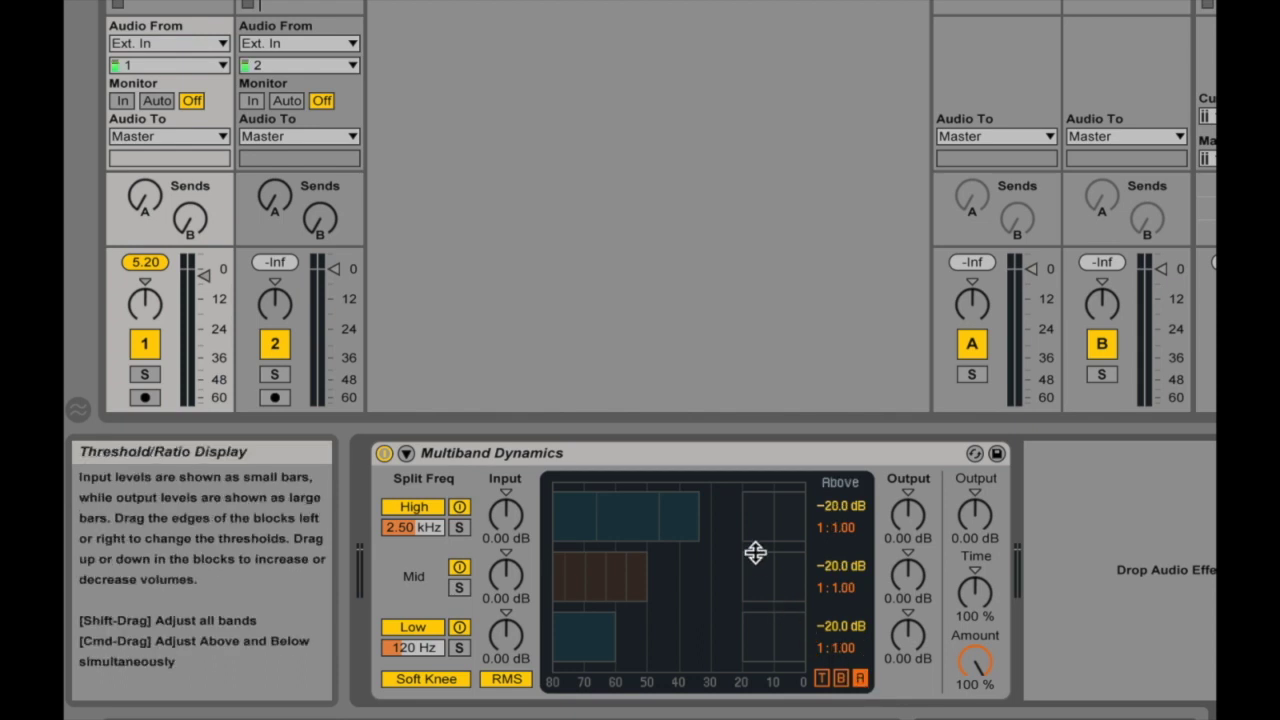
left_click_drag(746, 527, 724, 527)
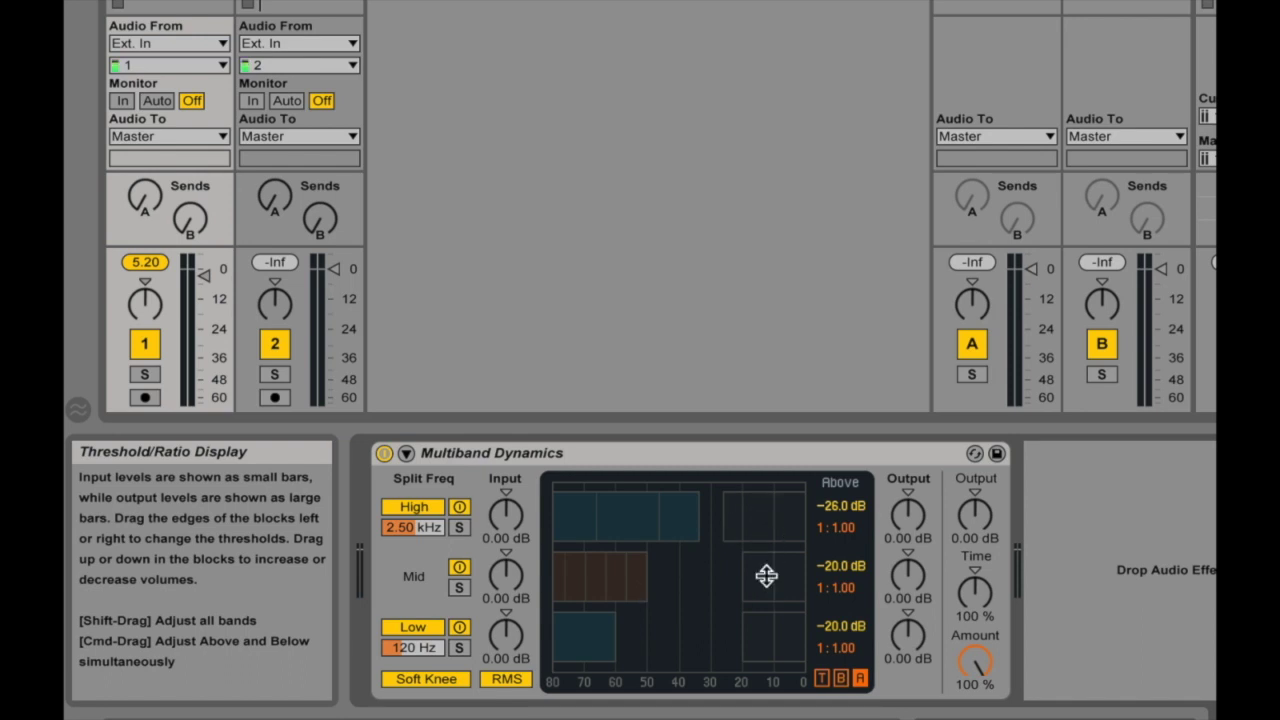
left_click_drag(729, 520, 742, 520)
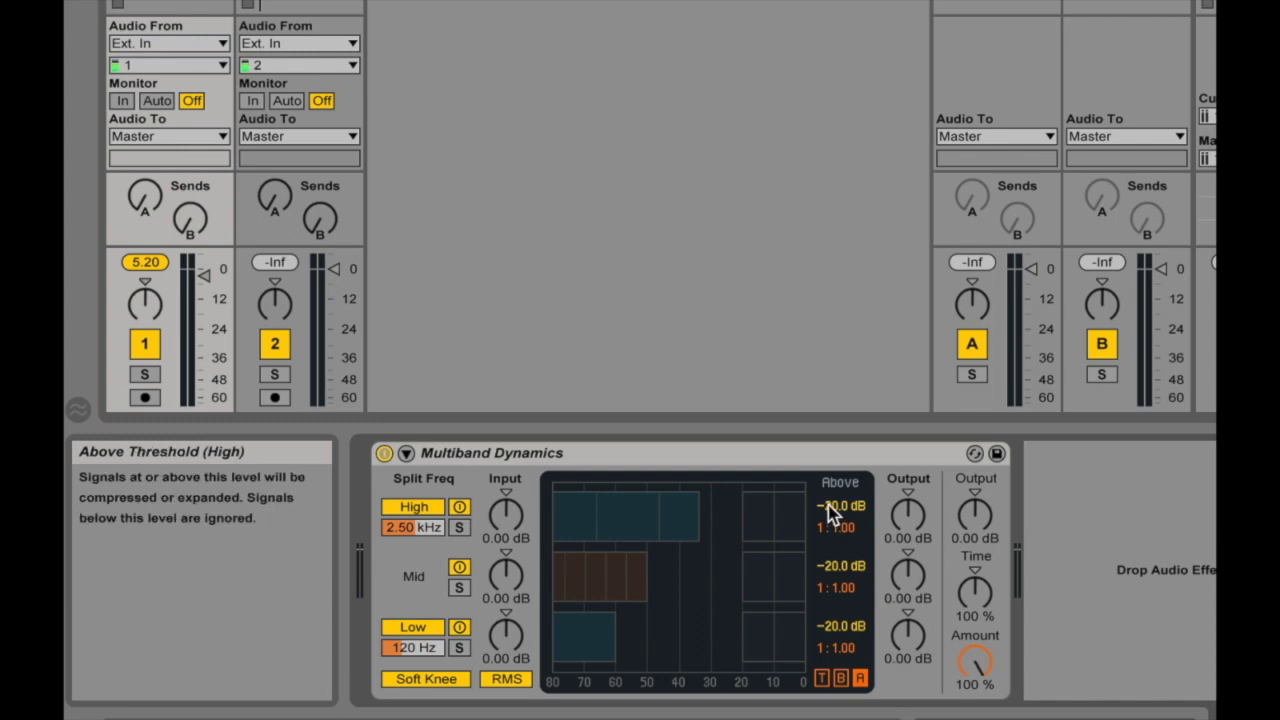
left_click_drag(742, 516, 710, 516)
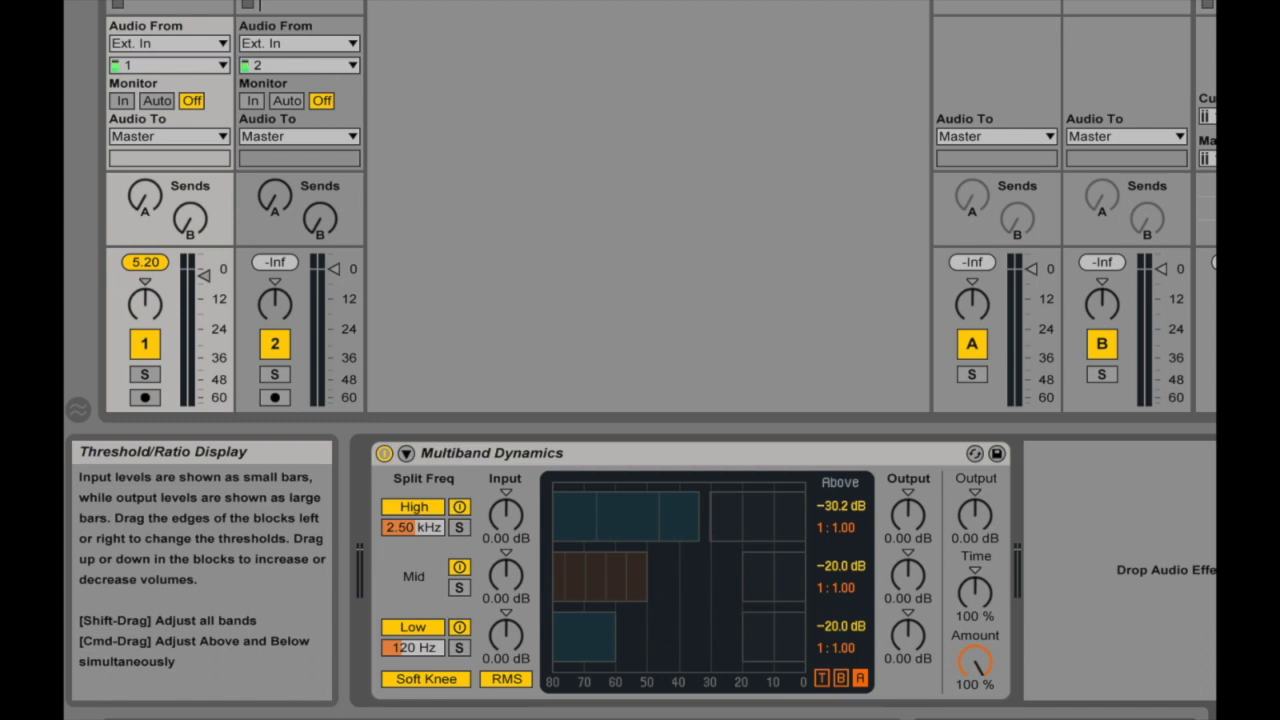
left_click_drag(710, 516, 775, 516)
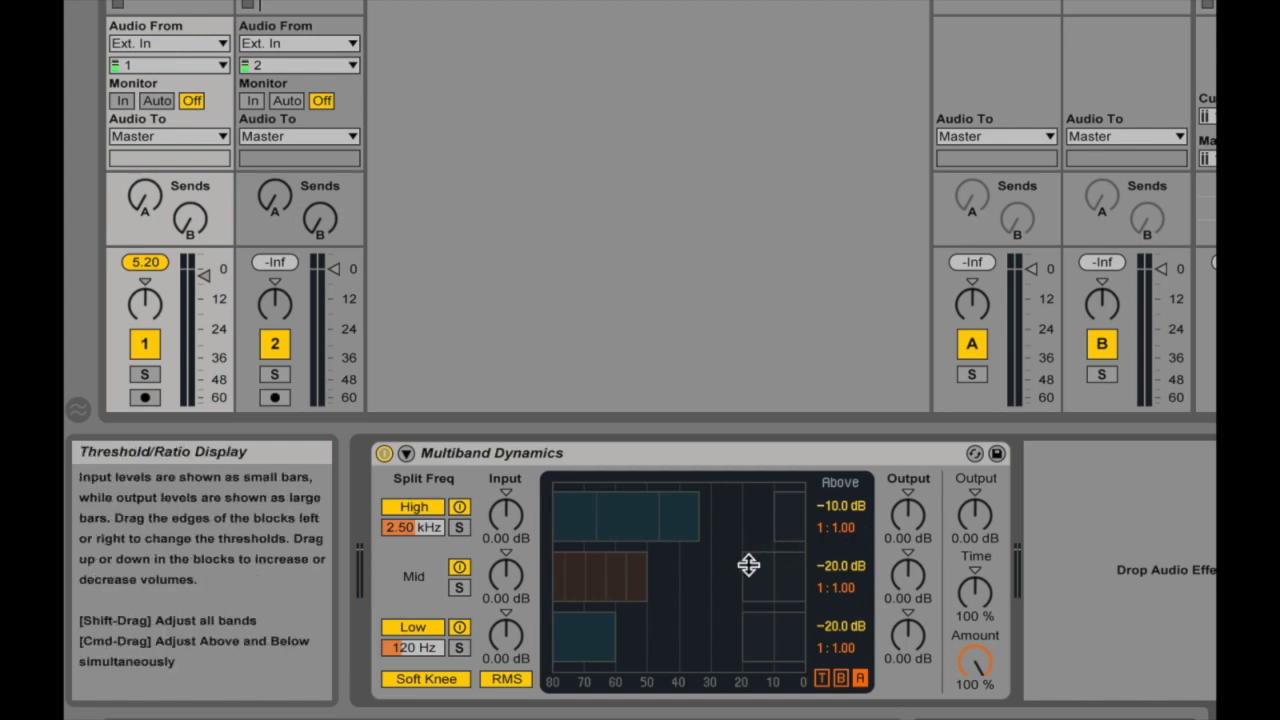
Set the mid band's above threshold to -30.8 dB, resetting its ratio to 1:1.00.
left_click_drag(743, 563, 758, 592)
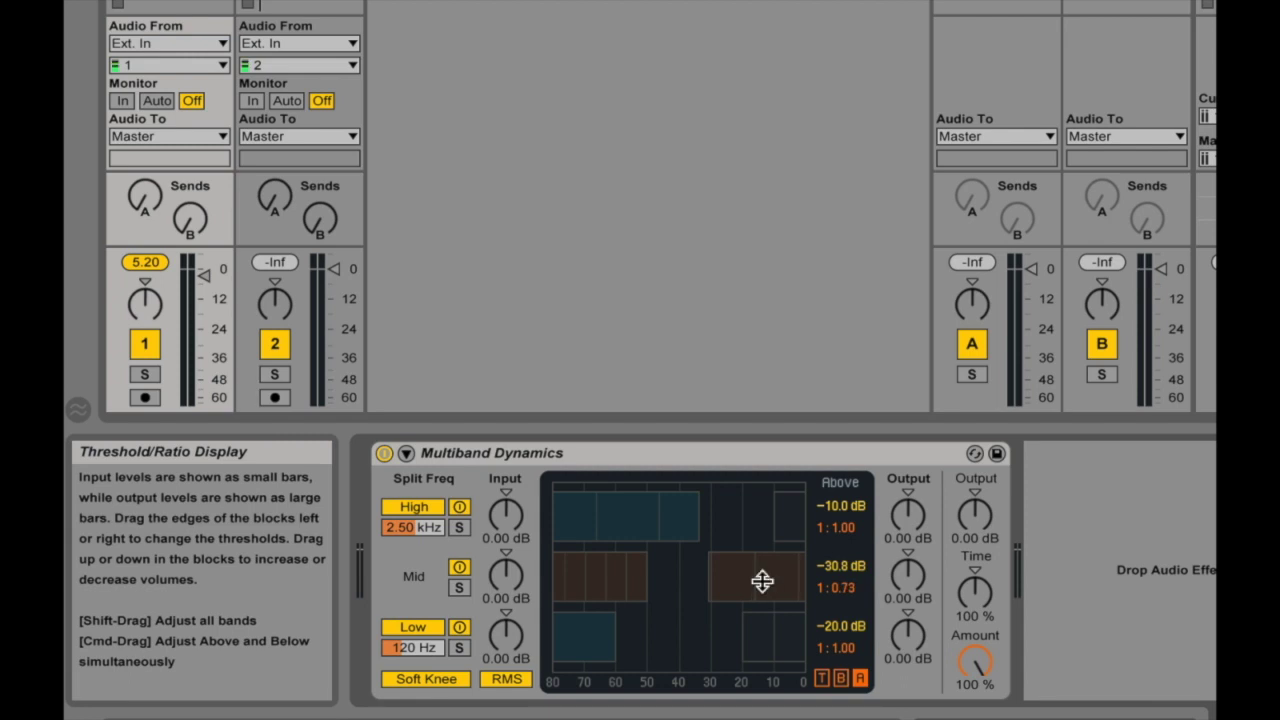
left_click_drag(836, 588, 836, 590)
left_click_drag(751, 580, 753, 584)
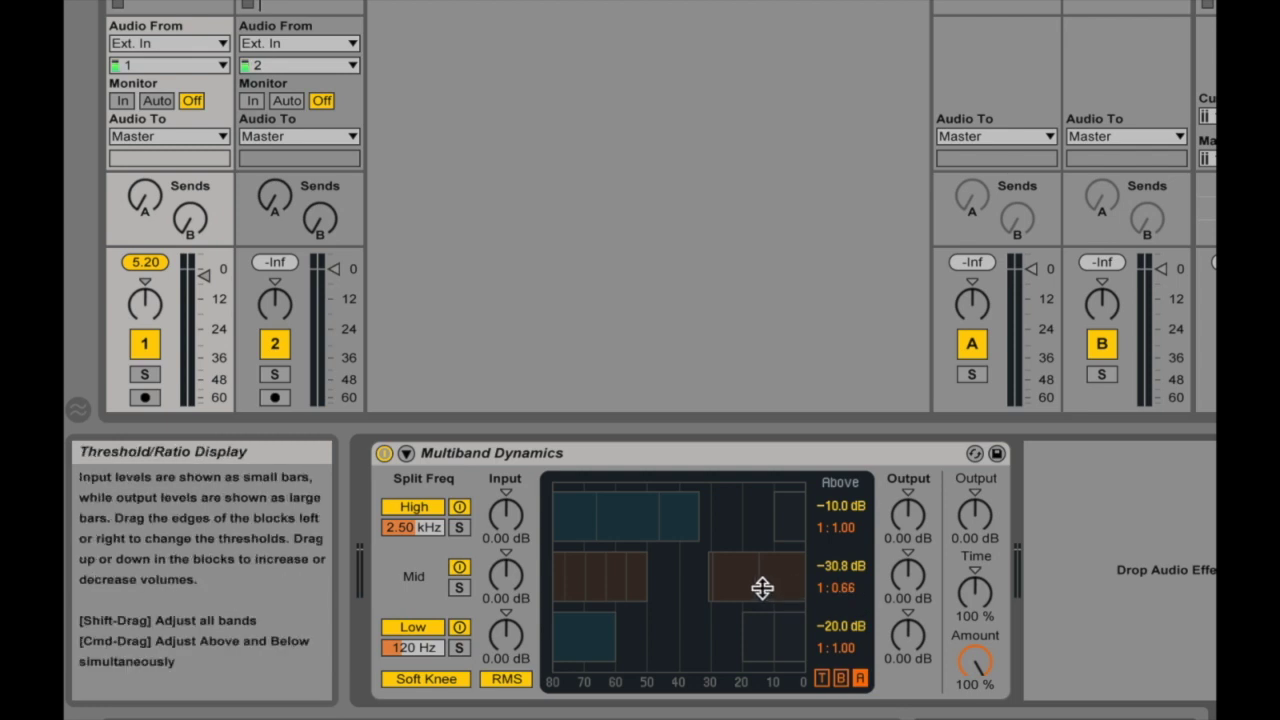
left_click_drag(748, 560, 757, 528)
left_click_drag(843, 590, 843, 594)
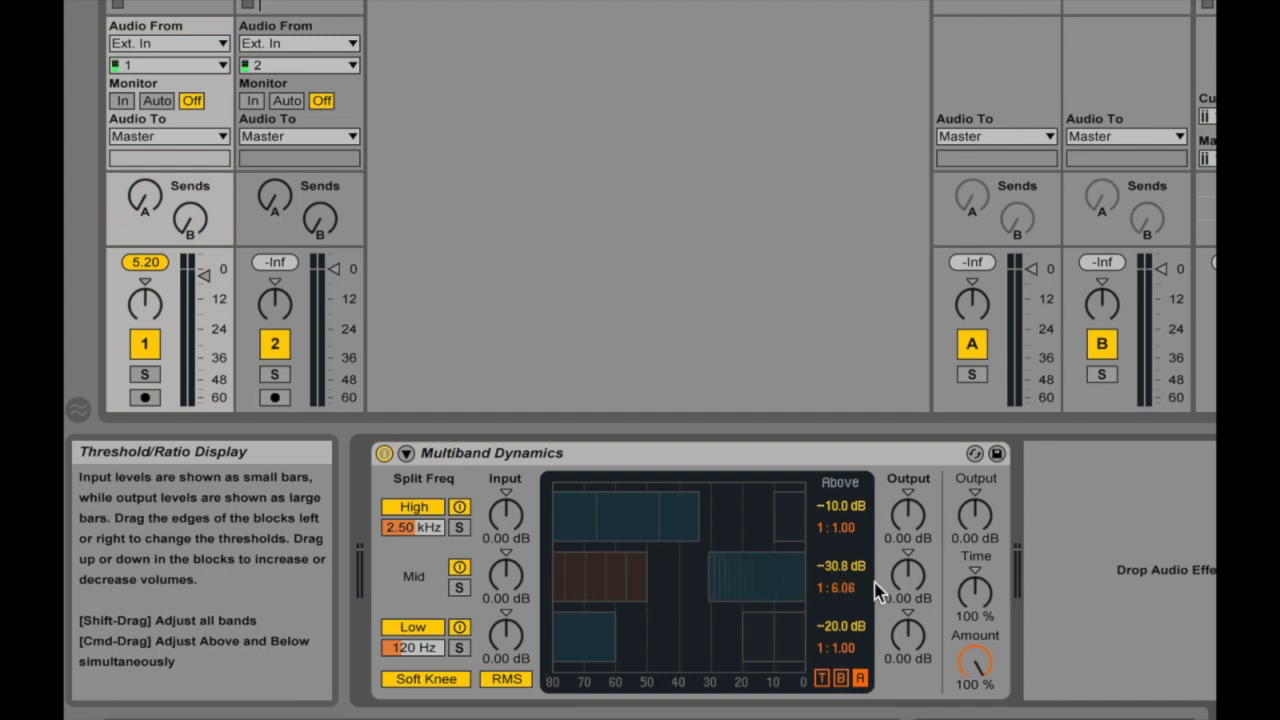
key("Delete")
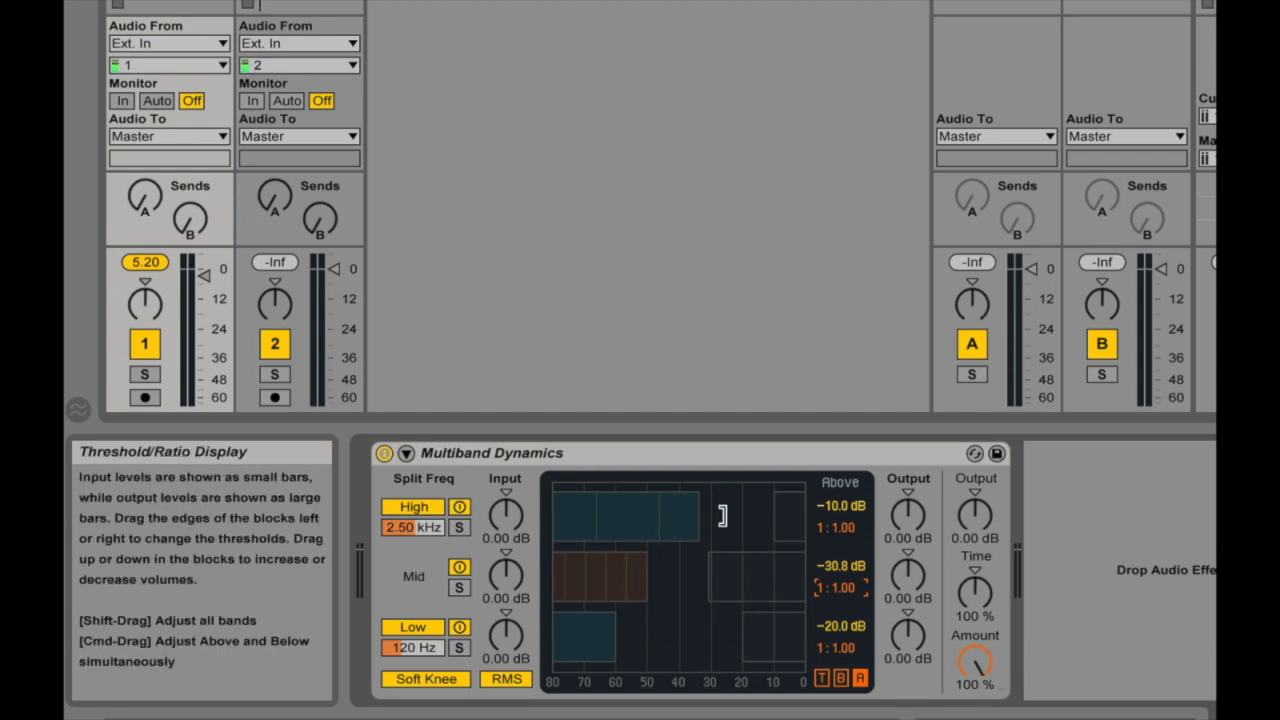
Set the effect amount to 83%, push the mid above ratio to 1:Inf, and show Att/Rel.
left_click_drag(975, 660, 975, 688)
left_click_drag(700, 512, 622, 512)
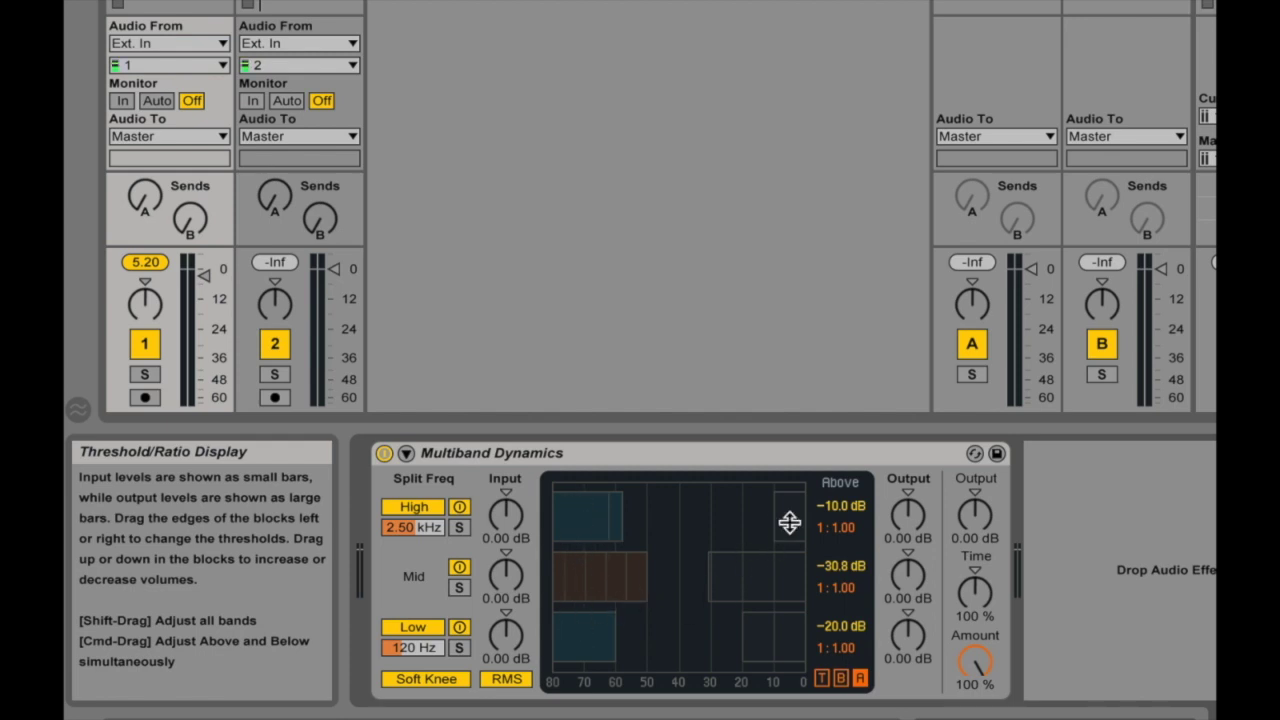
left_click(757, 576)
mouse_move(757, 576)
left_mouse_down()
mouse_move(760, 612)
mouse_move(761, 576)
left_mouse_up()
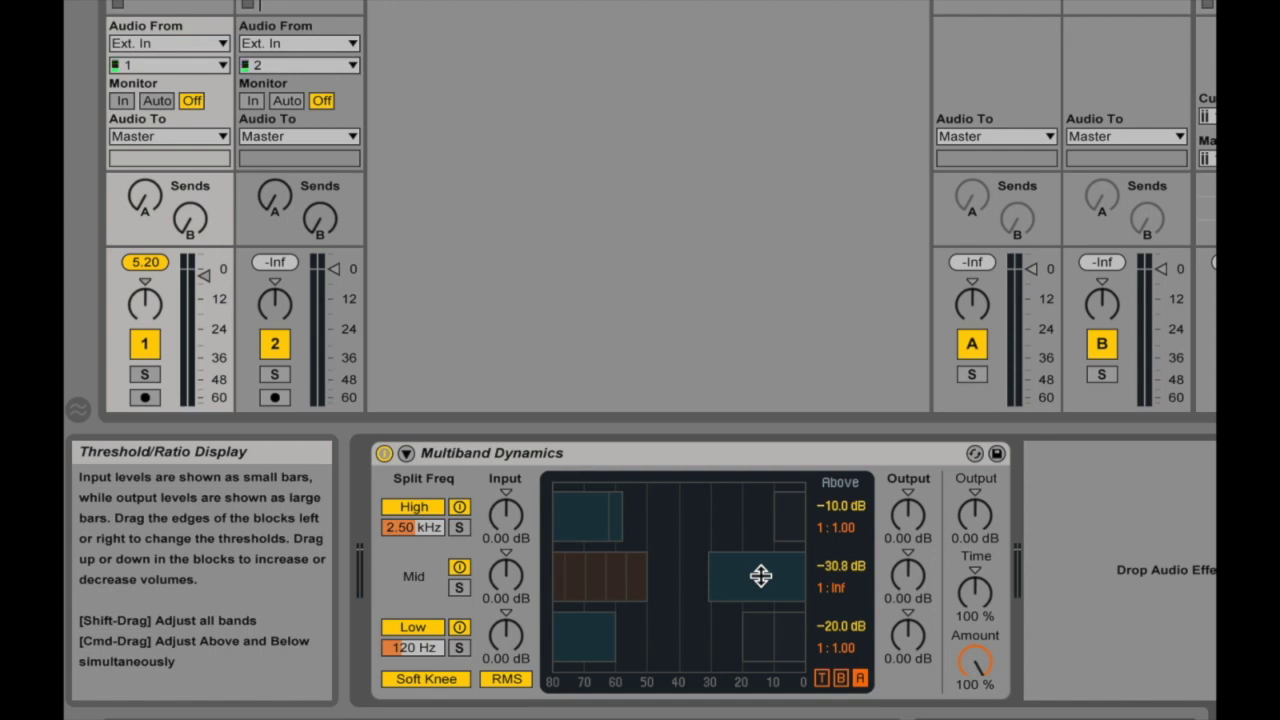
left_click(821, 678)
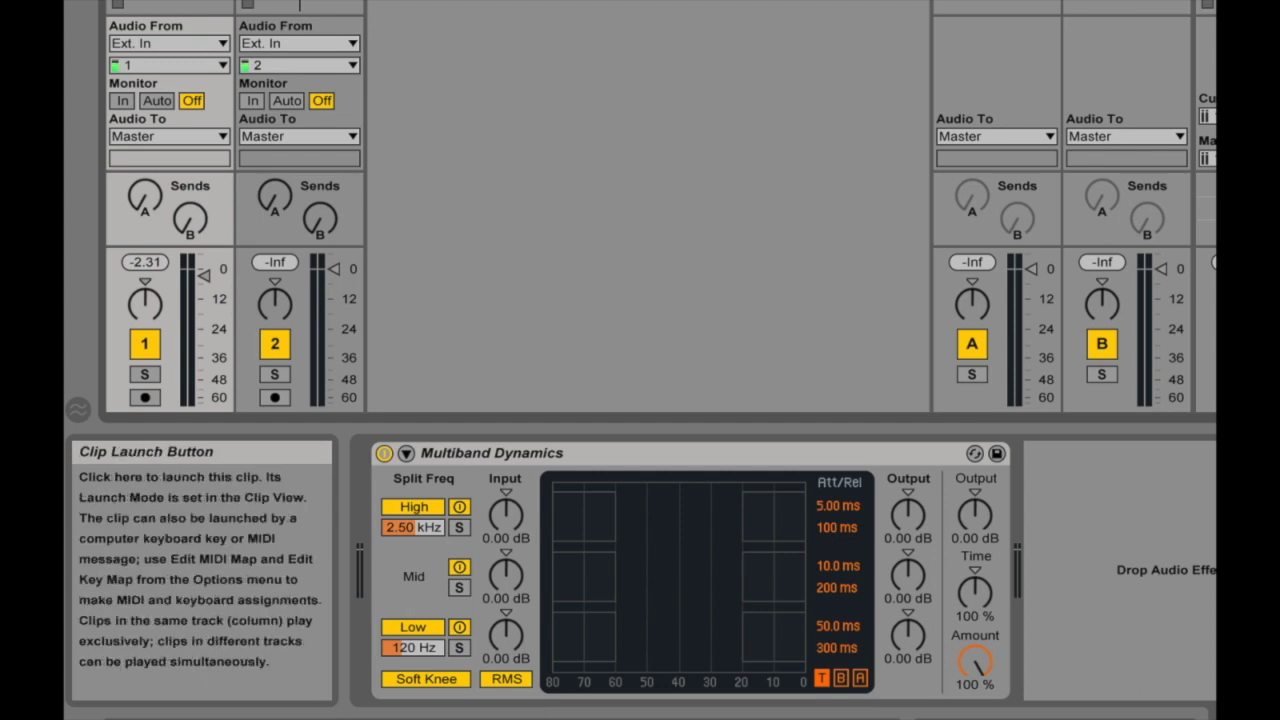
Launch the clip on track 1 and solo the low band to hear content below 120 Hz.
left_click(181, 2)
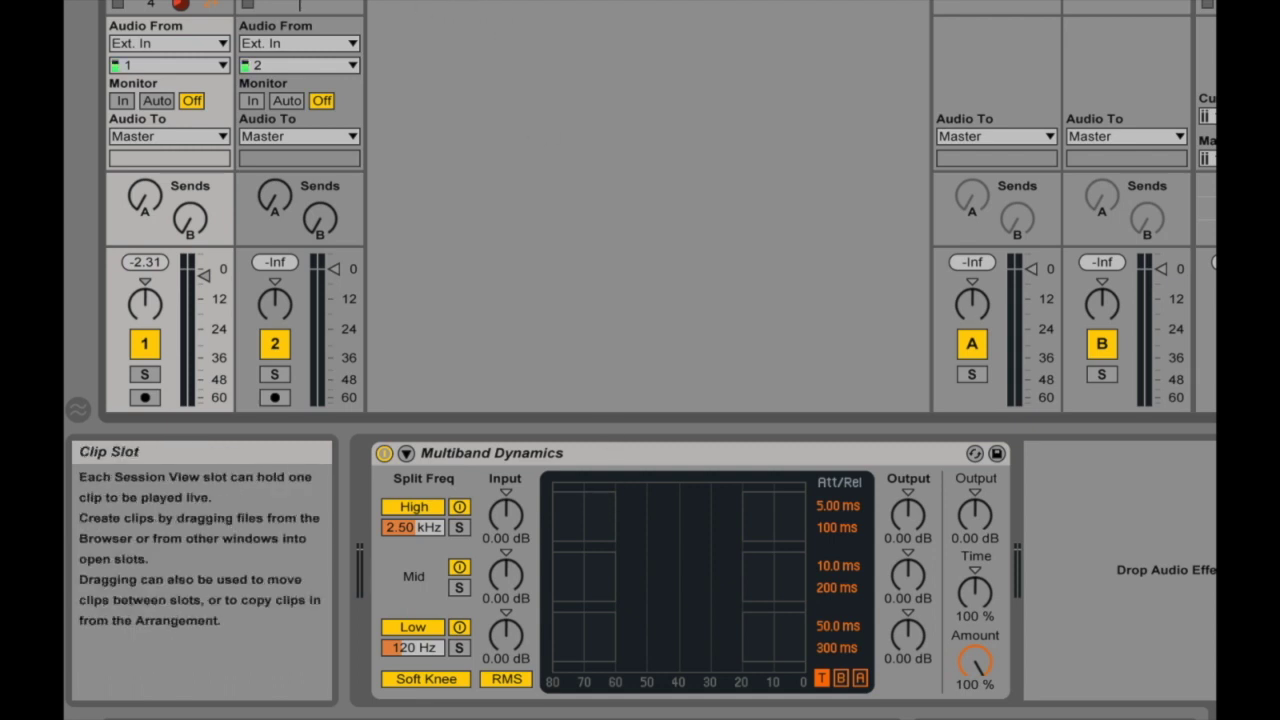
left_click(115, 1)
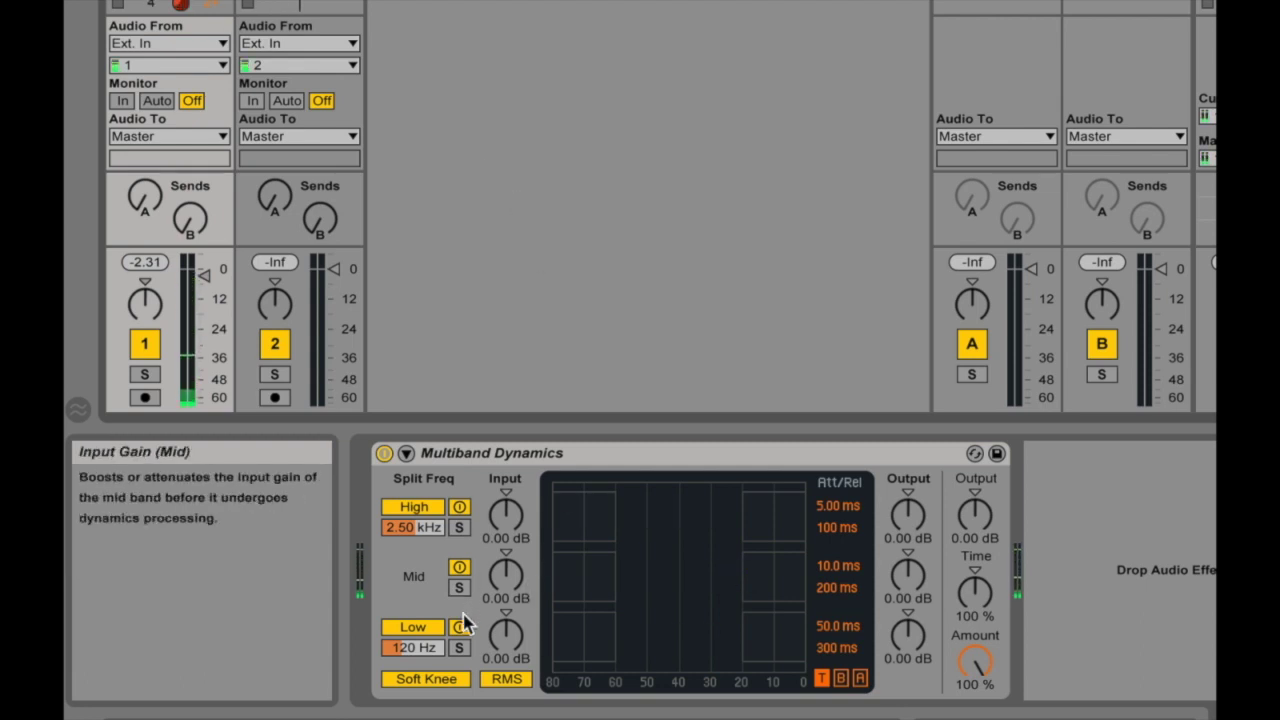
left_click(460, 648)
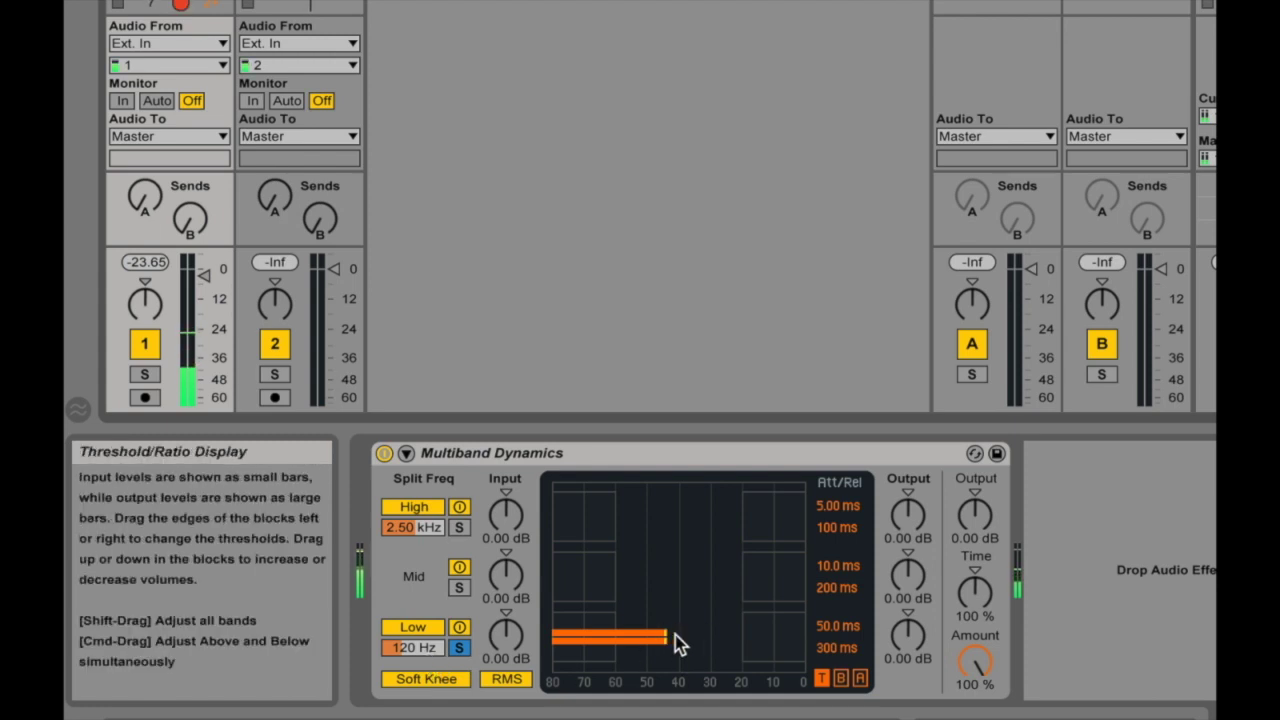
Solo the mid band, then the high band, unsolo high, and stop playback.
left_click(459, 587)
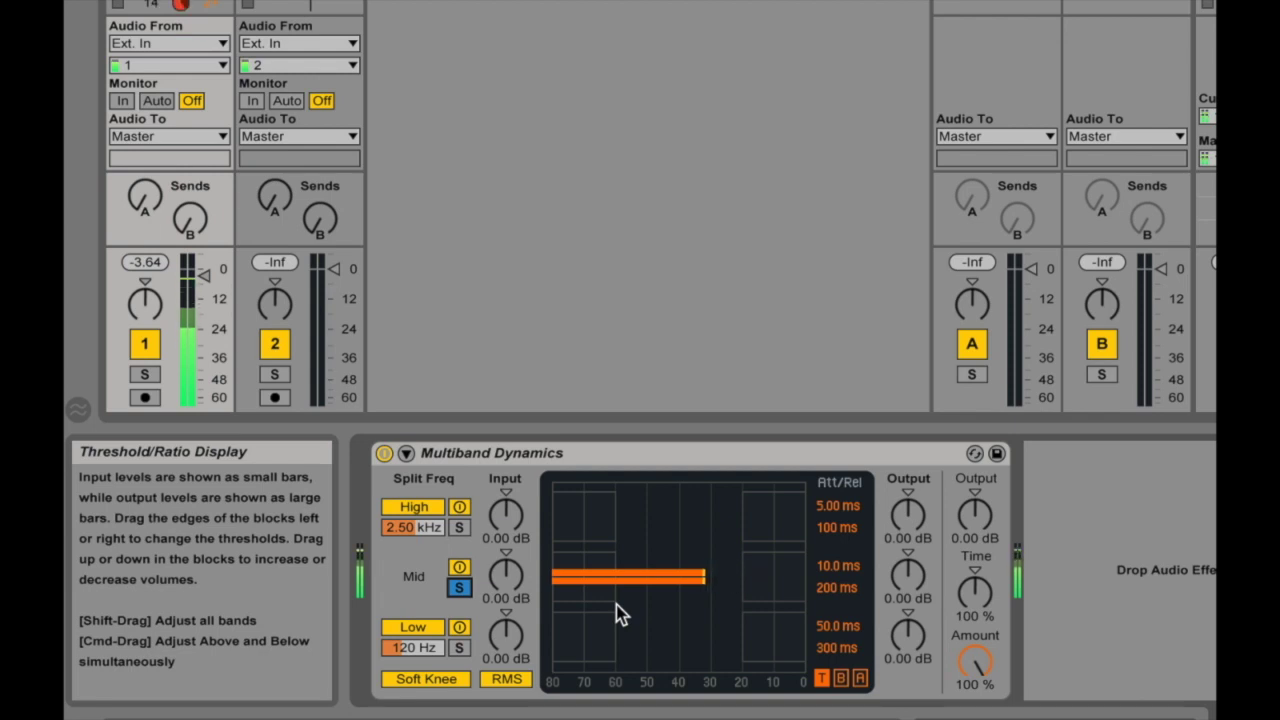
left_click(459, 528)
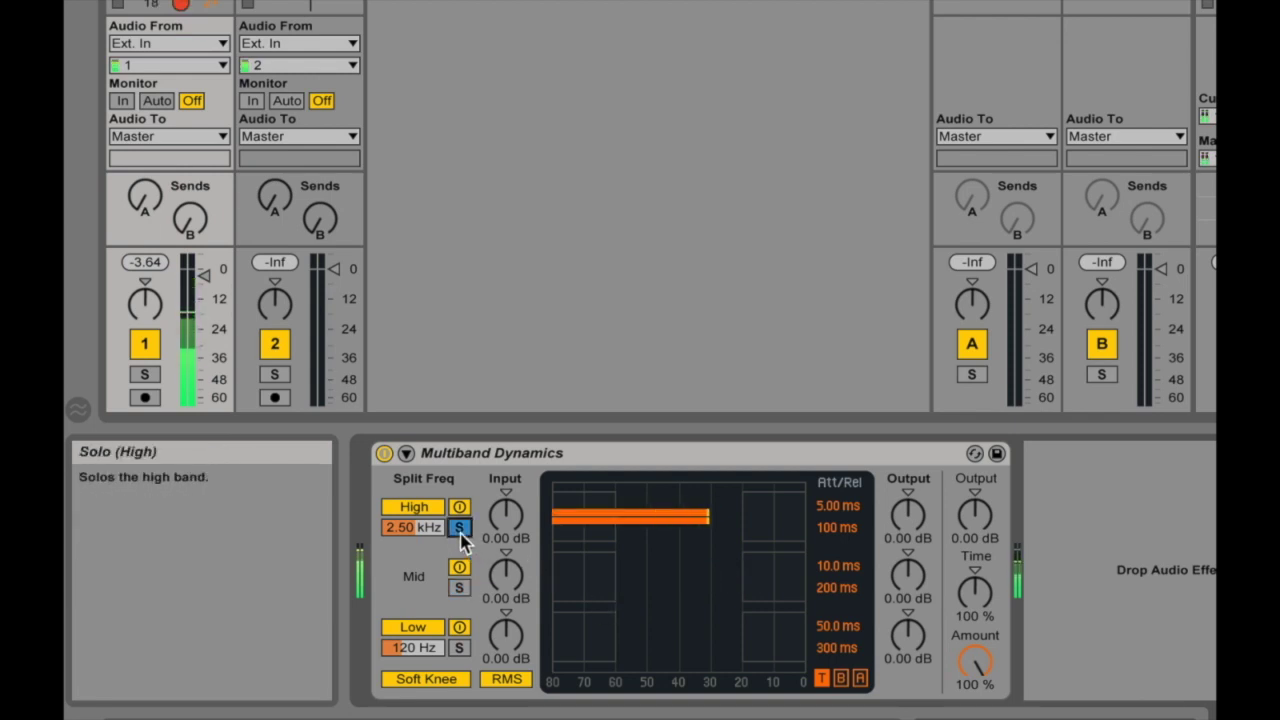
left_click(460, 528)
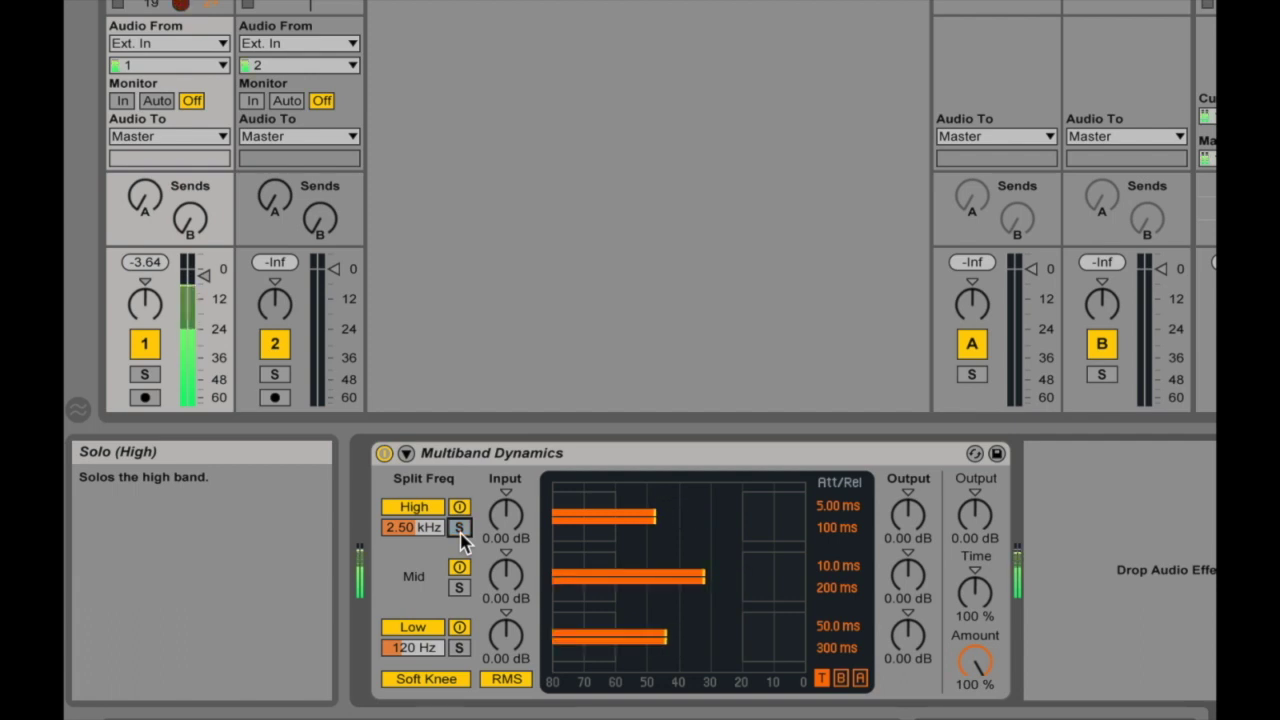
key("space")
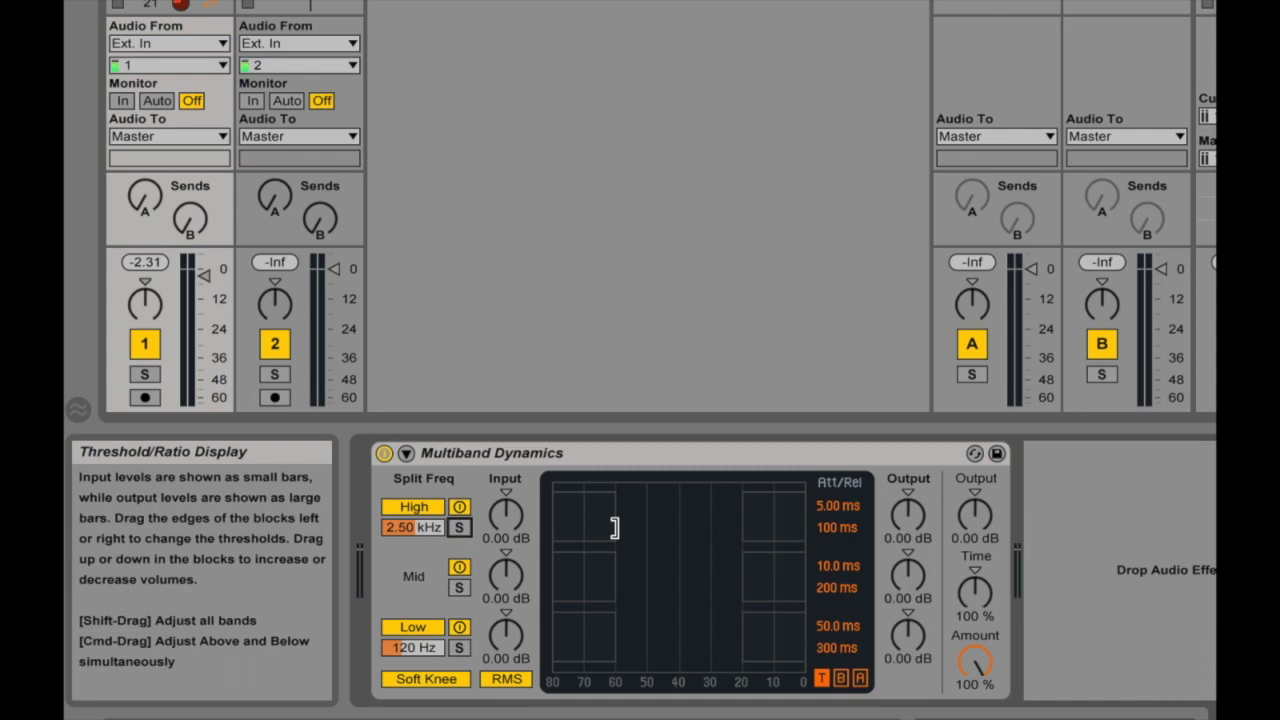
In Below mode, set the high band's below threshold to -33.0 dB with a 1:0.25 ratio.
left_click(840, 678)
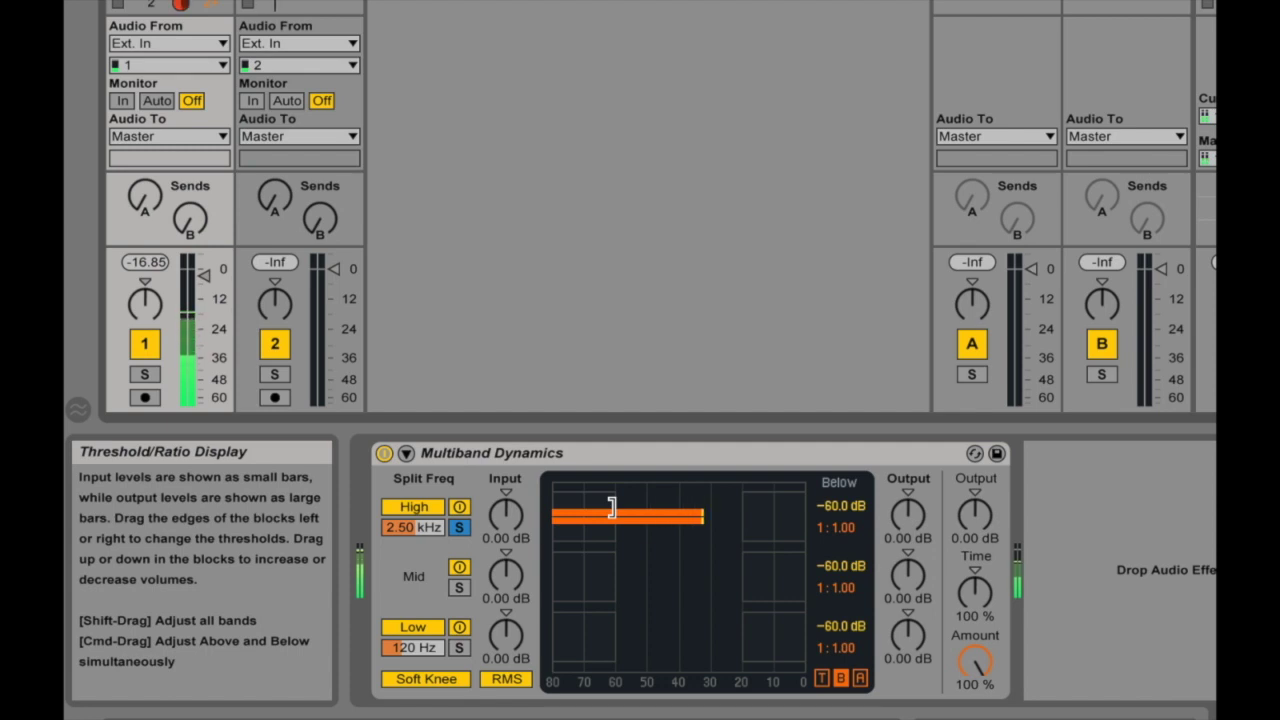
left_click_drag(612, 508, 668, 508)
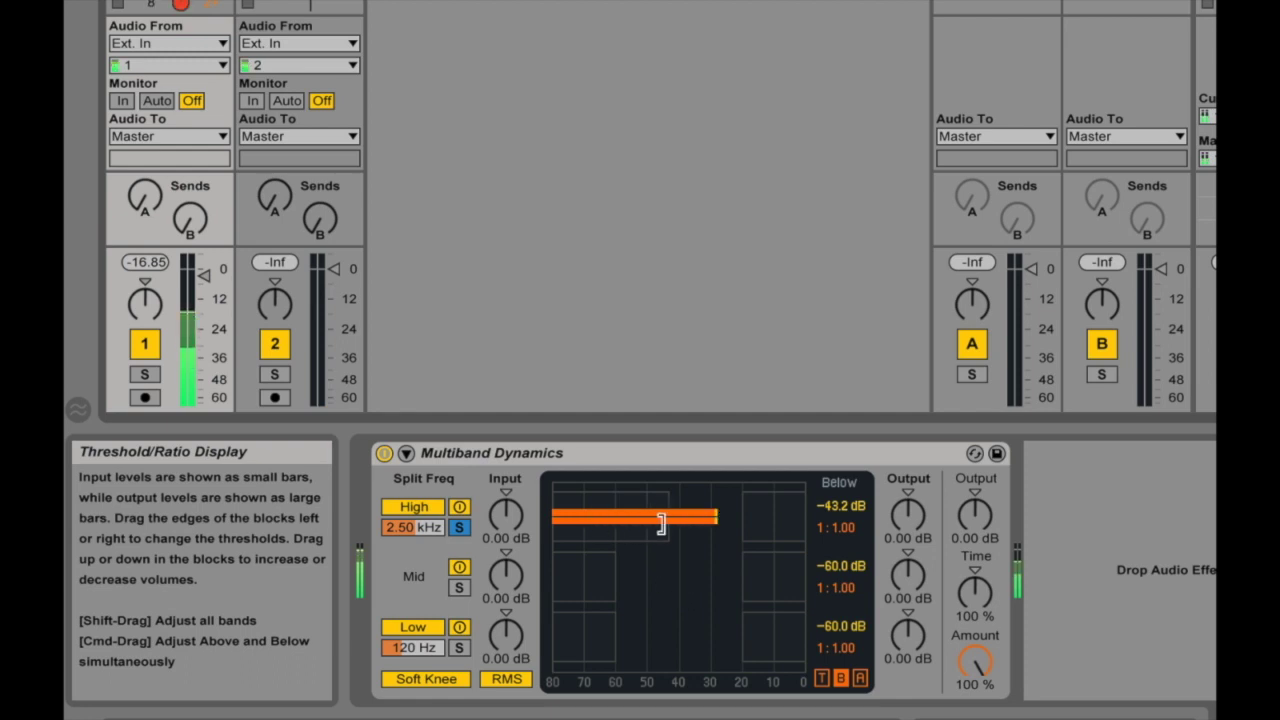
mouse_move(603, 506)
left_mouse_down()
mouse_move(603, 482)
mouse_move(599, 499)
left_mouse_up()
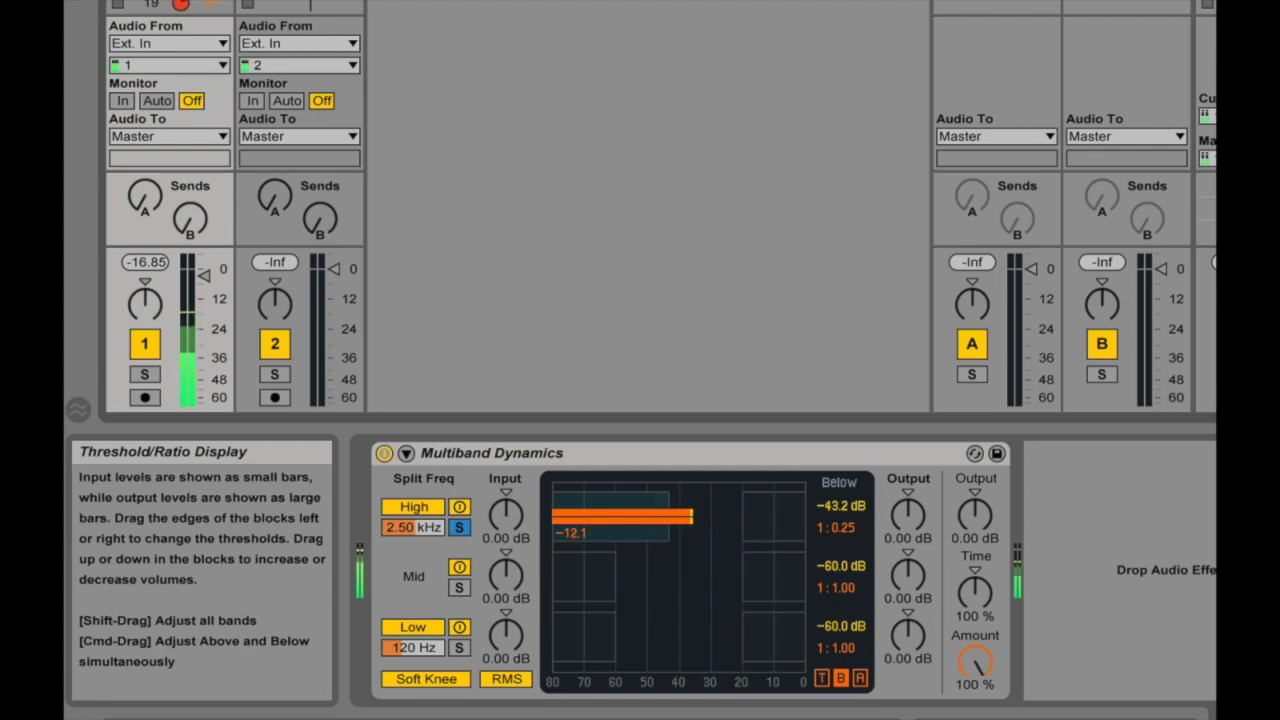
left_click_drag(665, 536, 701, 536)
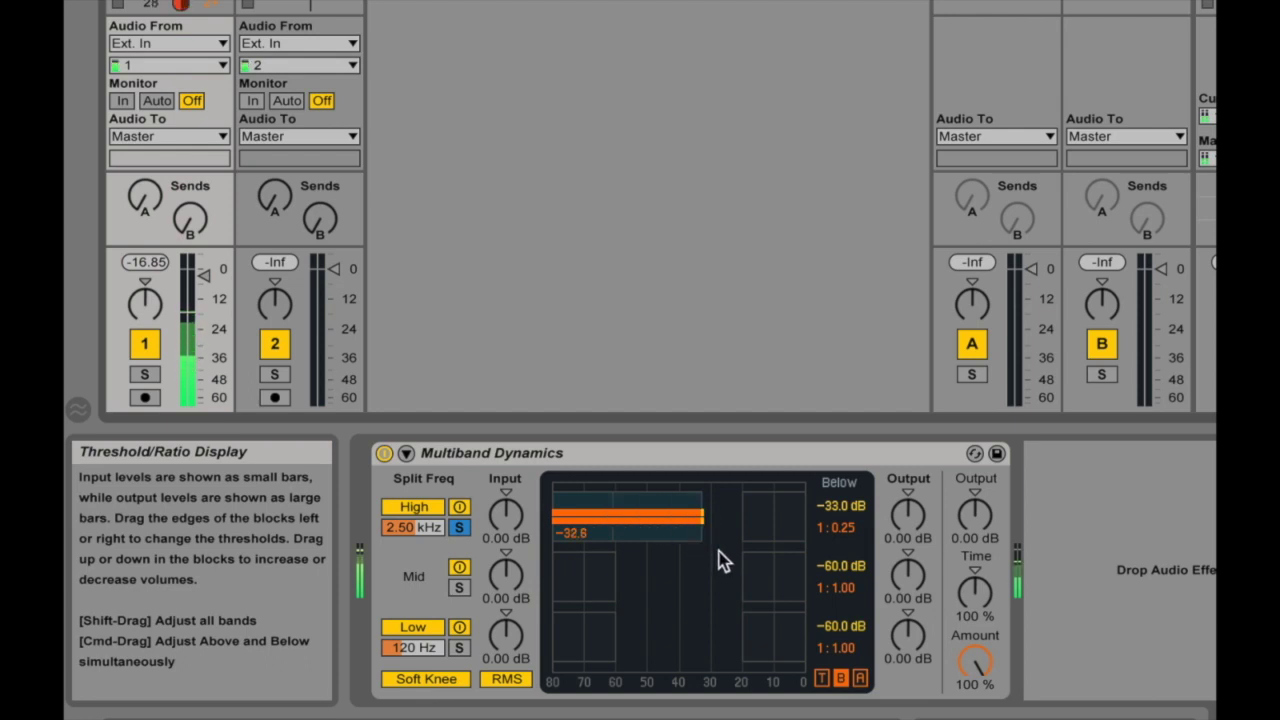
left_click(384, 454)
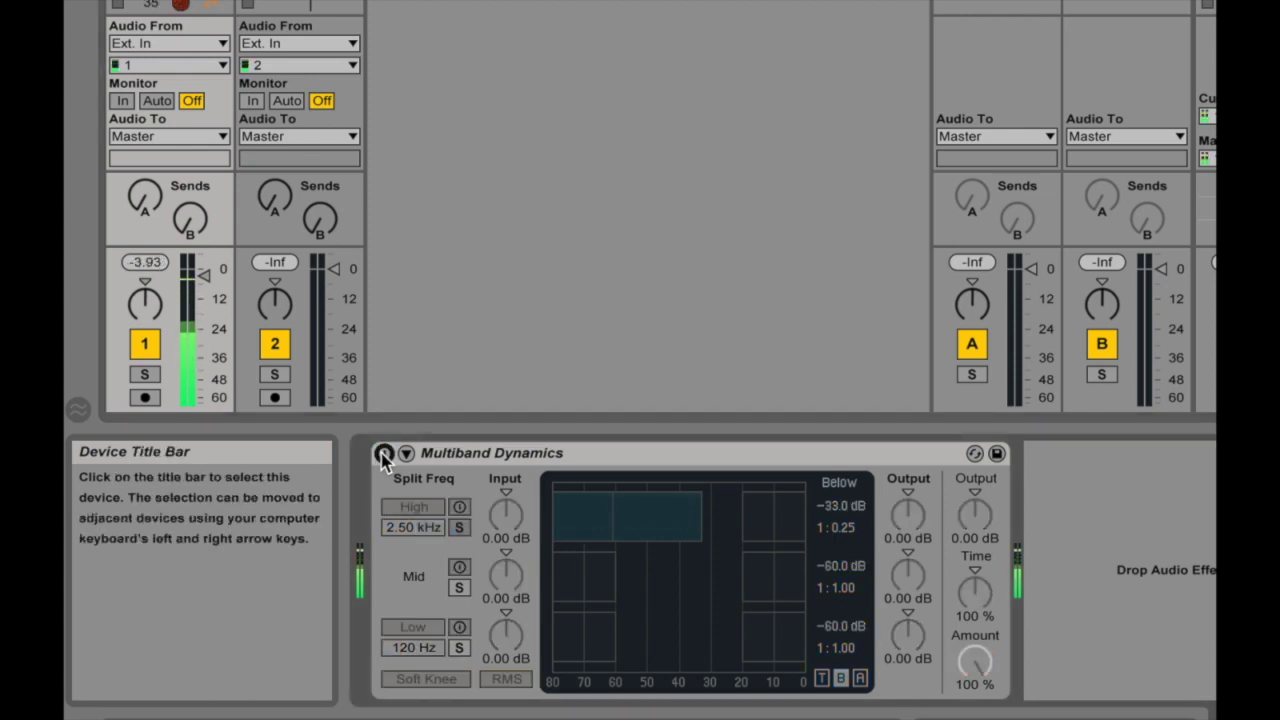
left_click(384, 454)
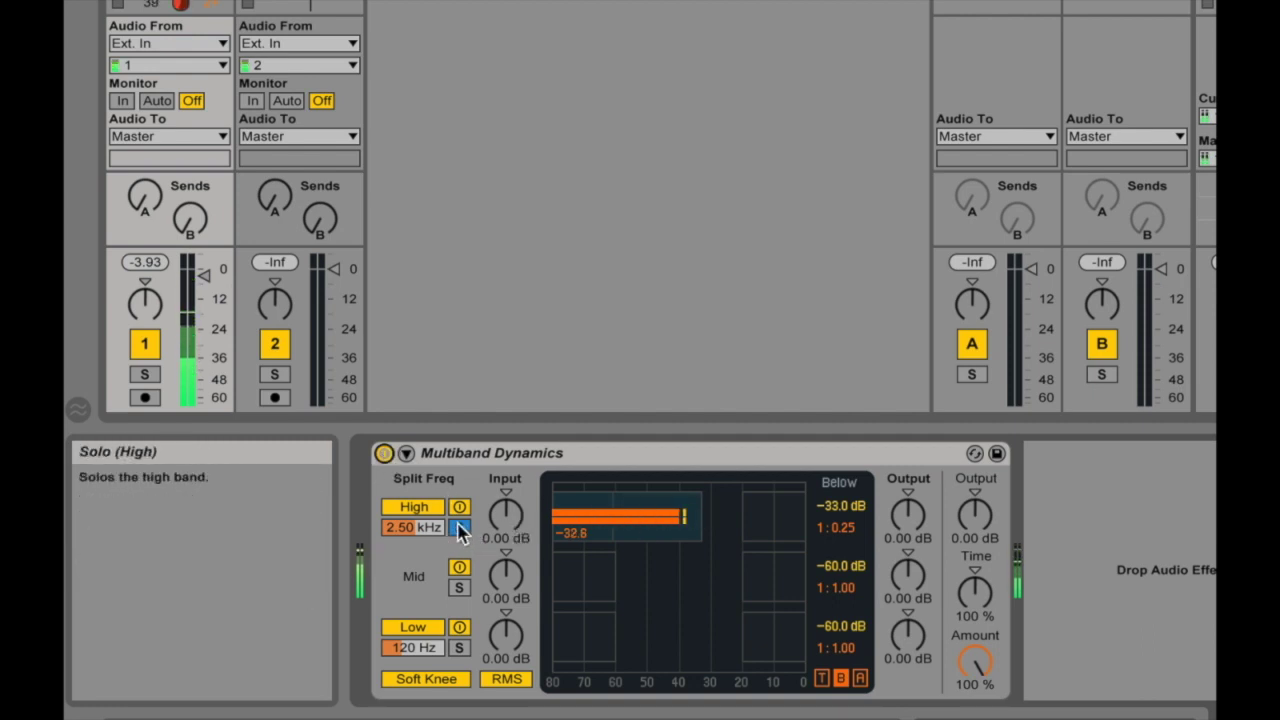
left_click(459, 587)
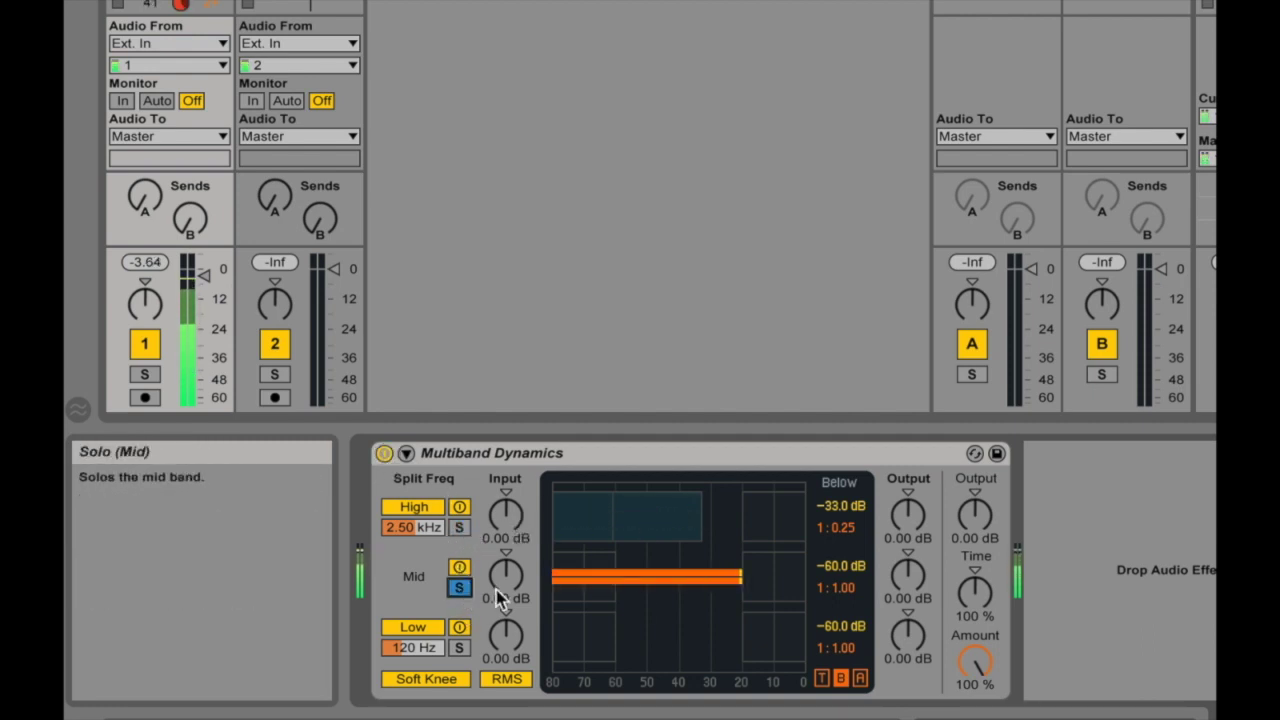
Give the mid band a 1:0.25 below ratio and raise its below threshold to -16.8 dB.
left_click_drag(590, 569, 590, 555)
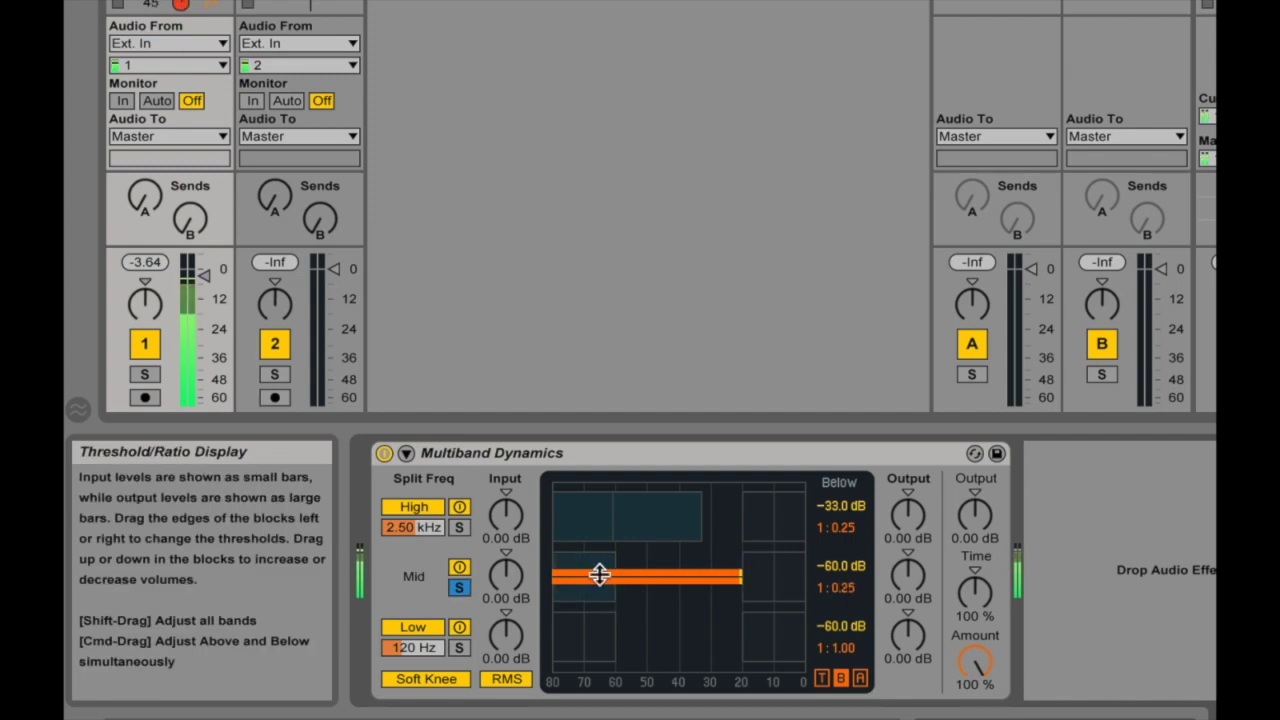
left_click_drag(660, 580, 700, 580)
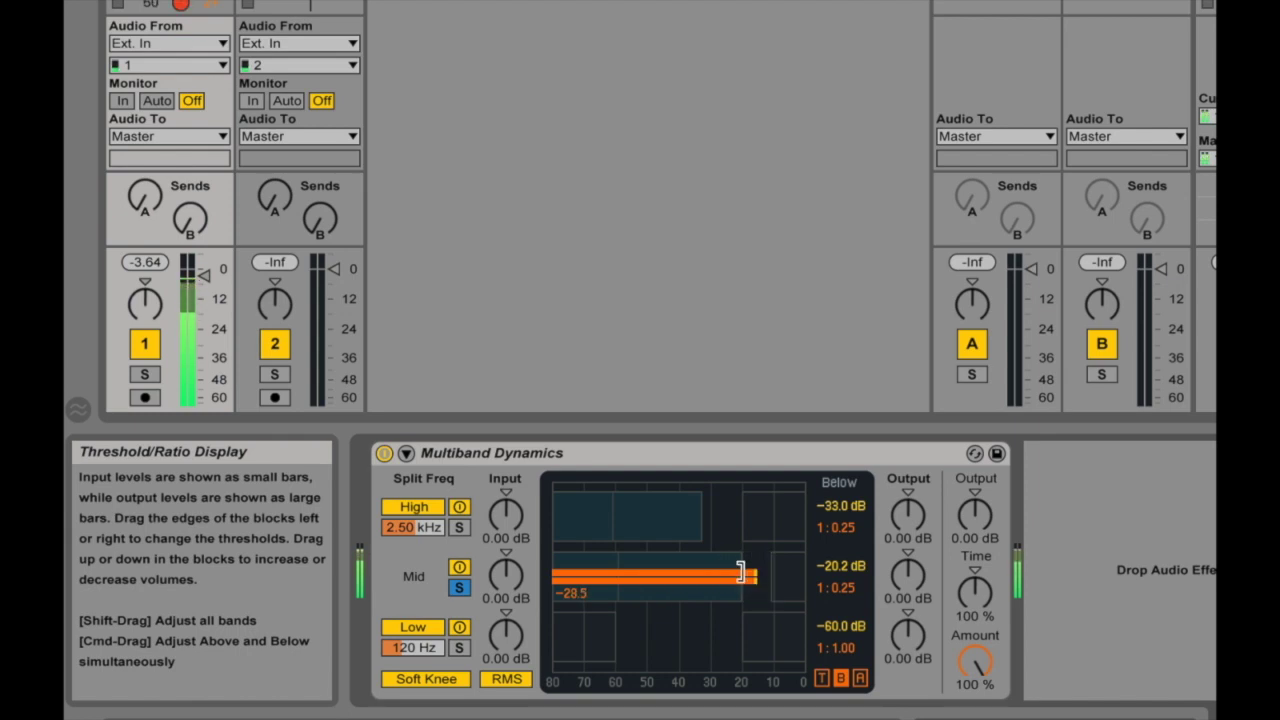
left_click_drag(742, 576, 752, 576)
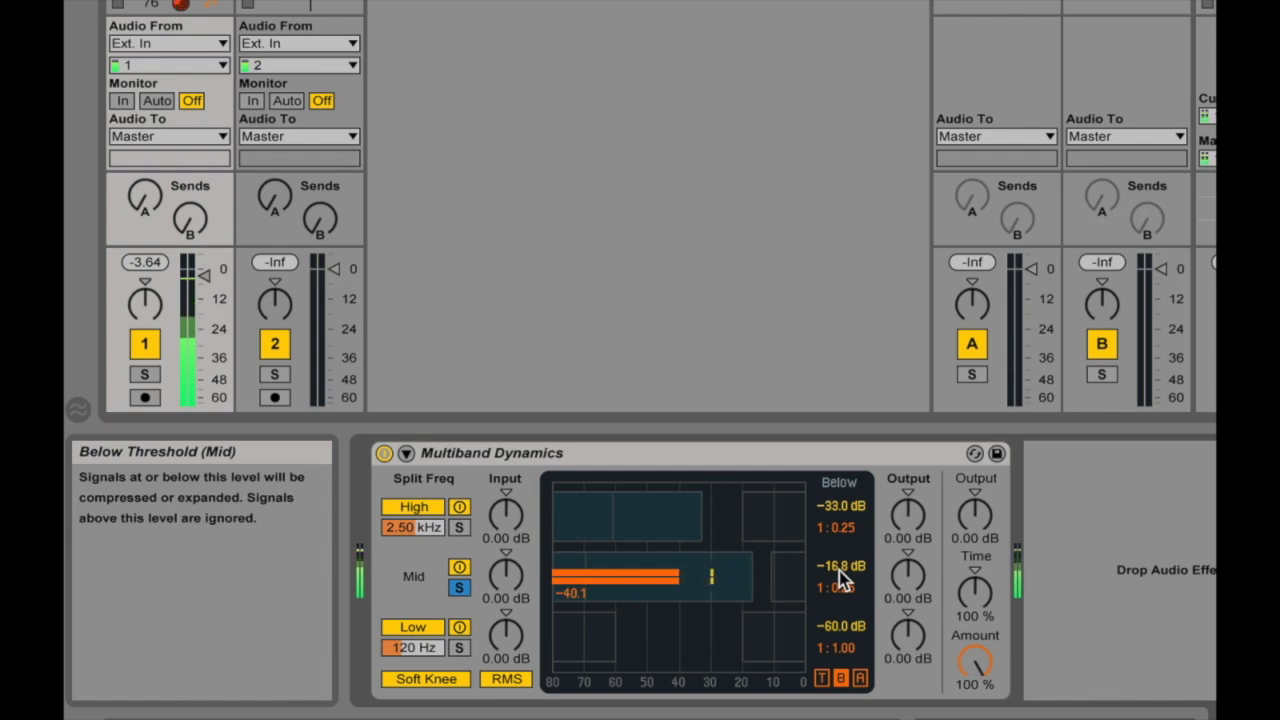
Solo the low band, set its below threshold to -35.5 dB at 1:0.25, then unsolo it.
left_click(458, 648)
left_click_drag(615, 636, 621, 636)
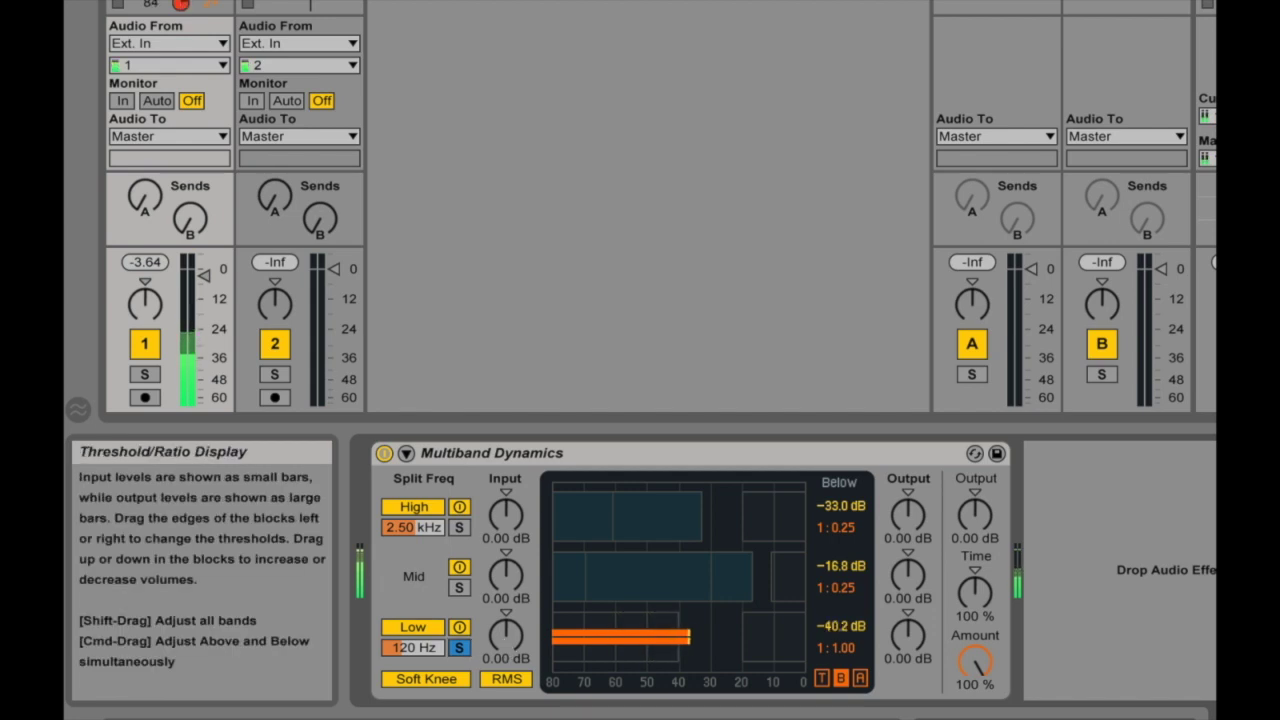
left_click_drag(569, 623, 569, 598)
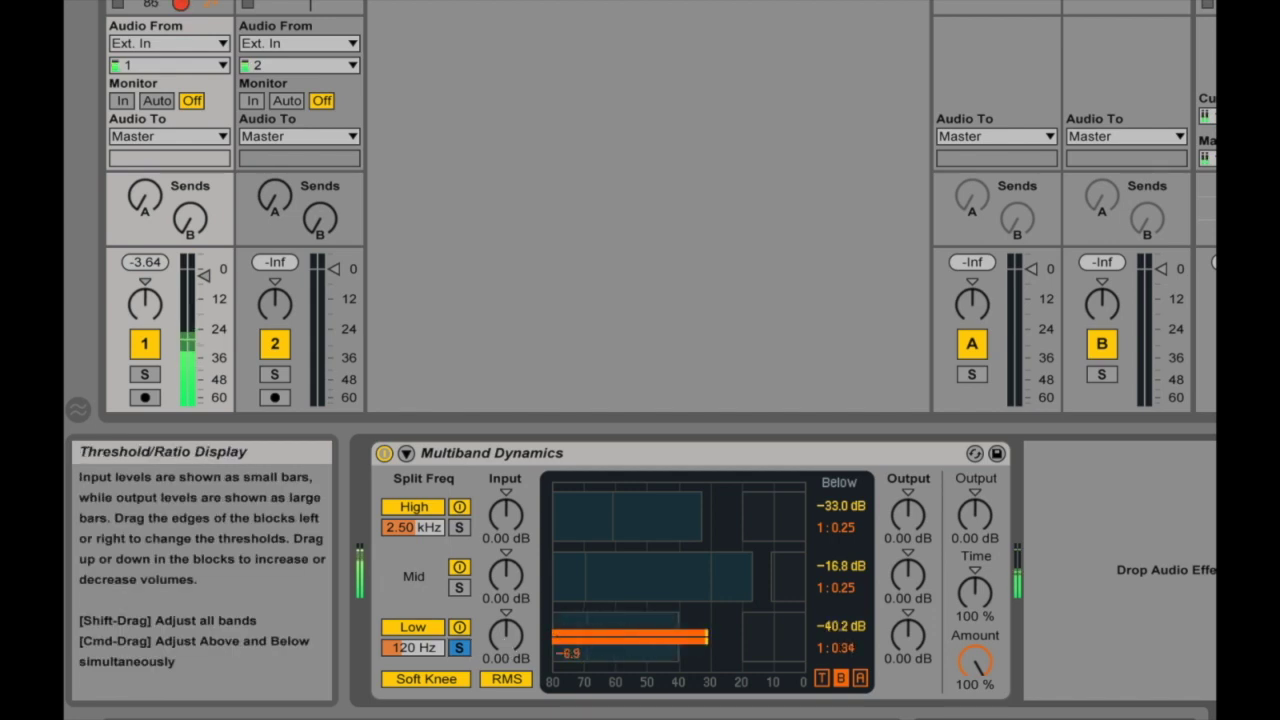
left_click_drag(679, 636, 688, 636)
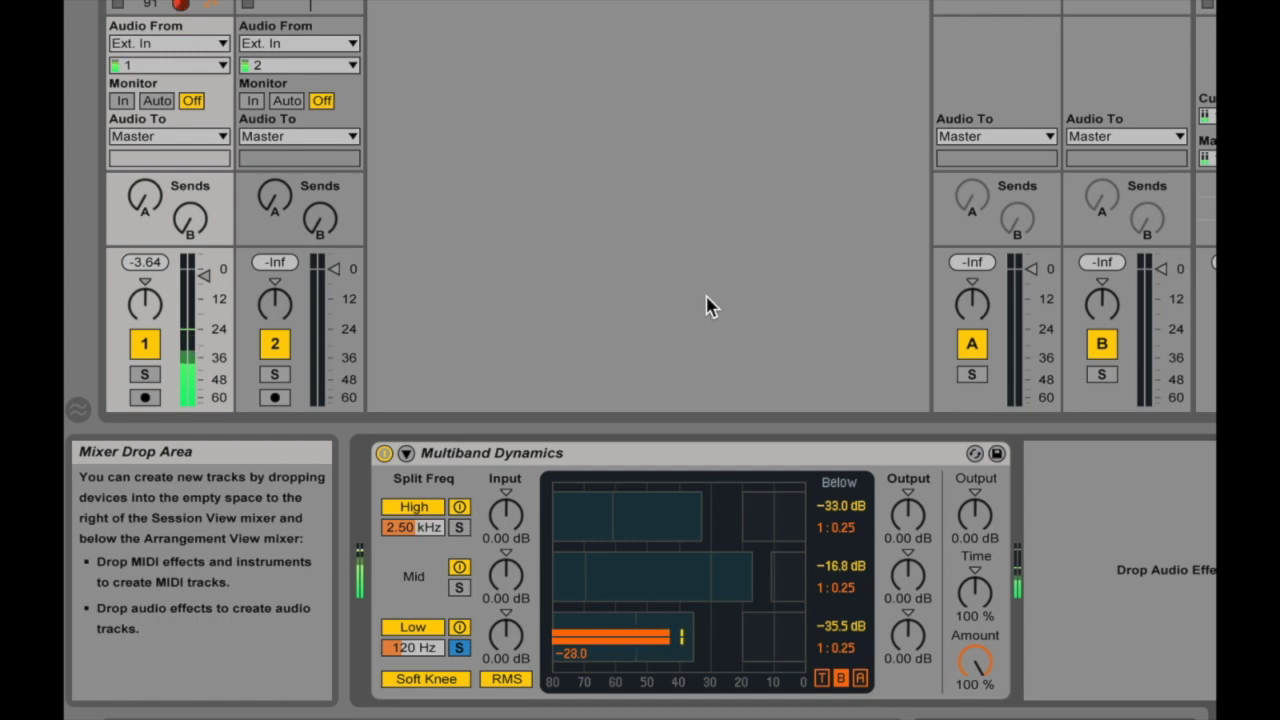
left_click(460, 648)
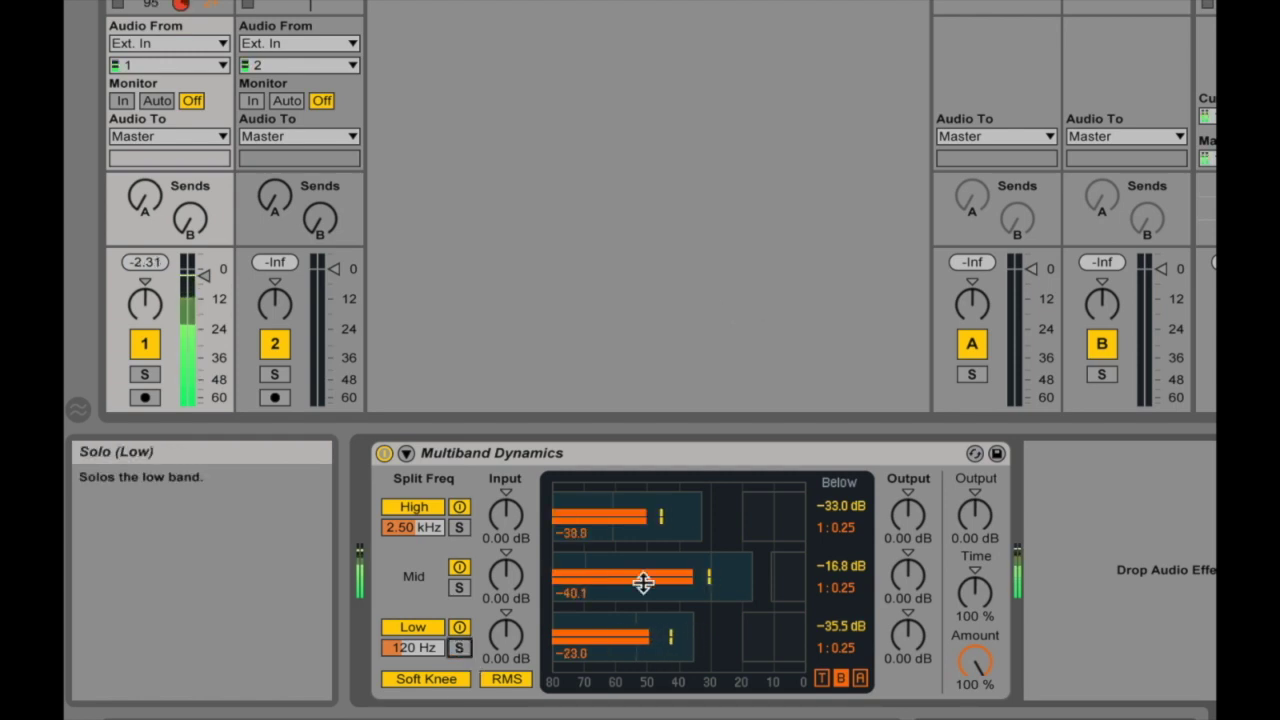
left_click(384, 454)
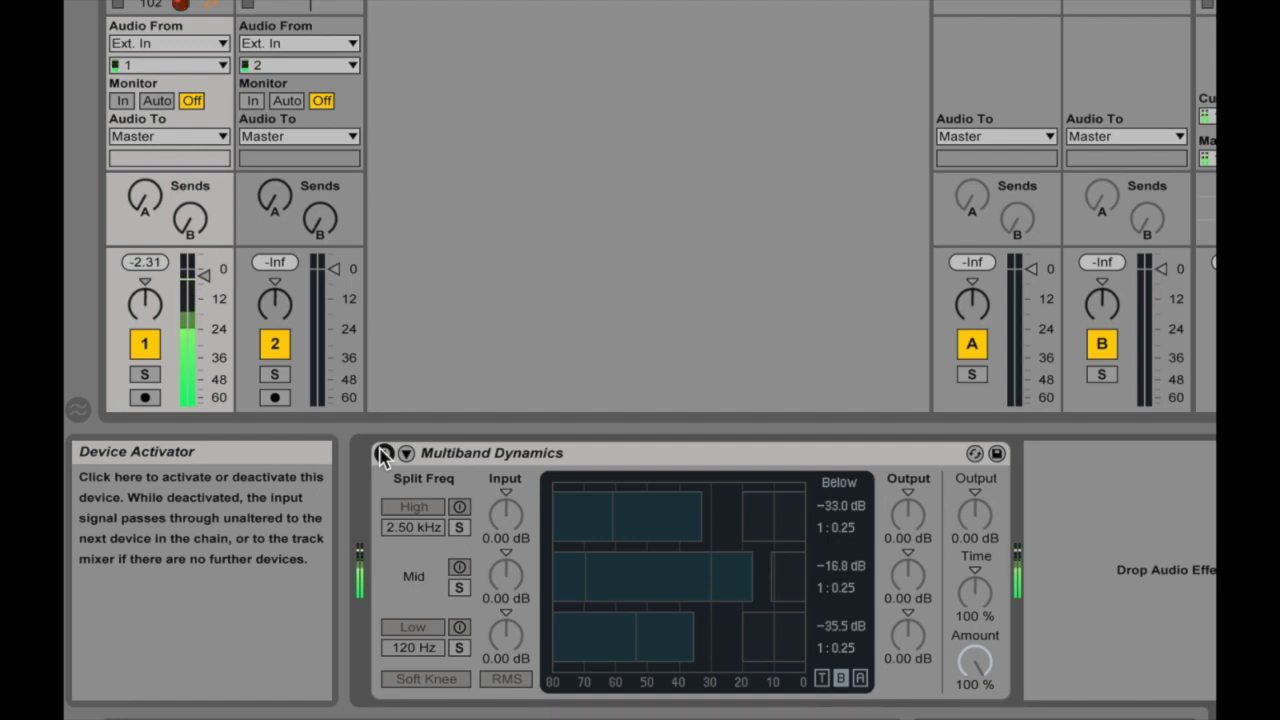
left_click(384, 454)
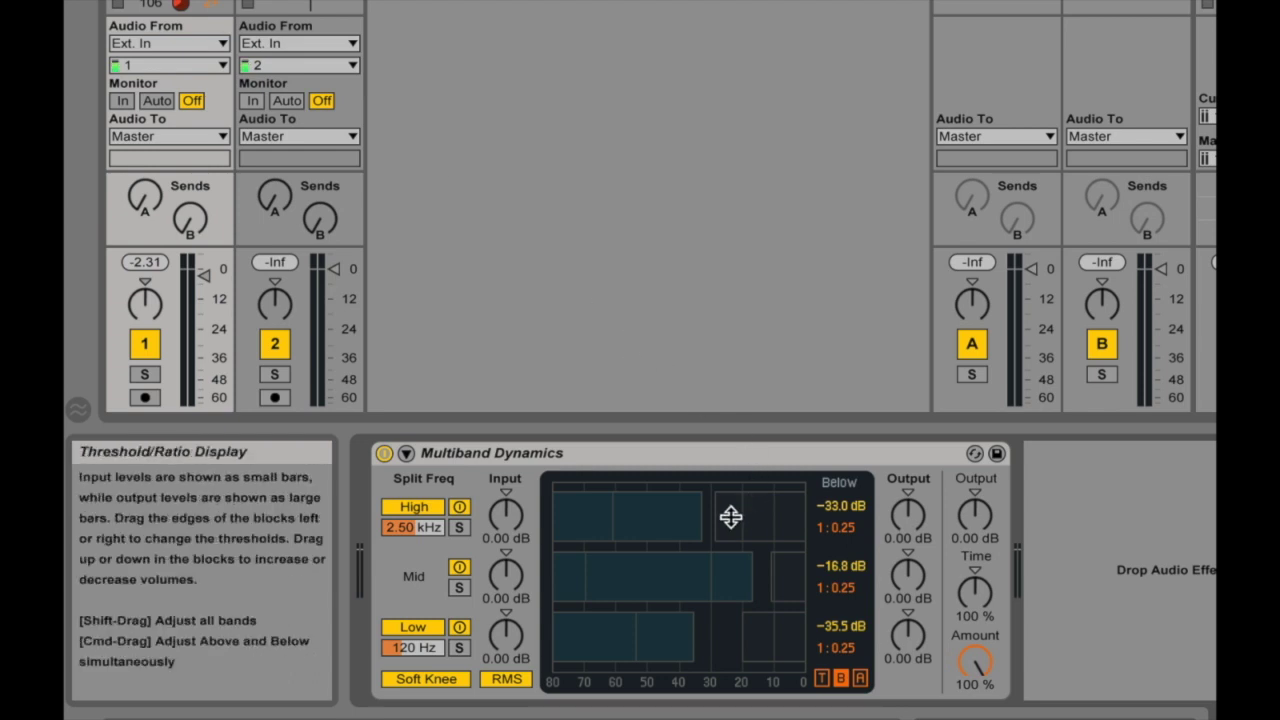
In above mode, solo the high band and set its above threshold to -33.0 dB, ratio 1:0.62.
left_click(859, 679)
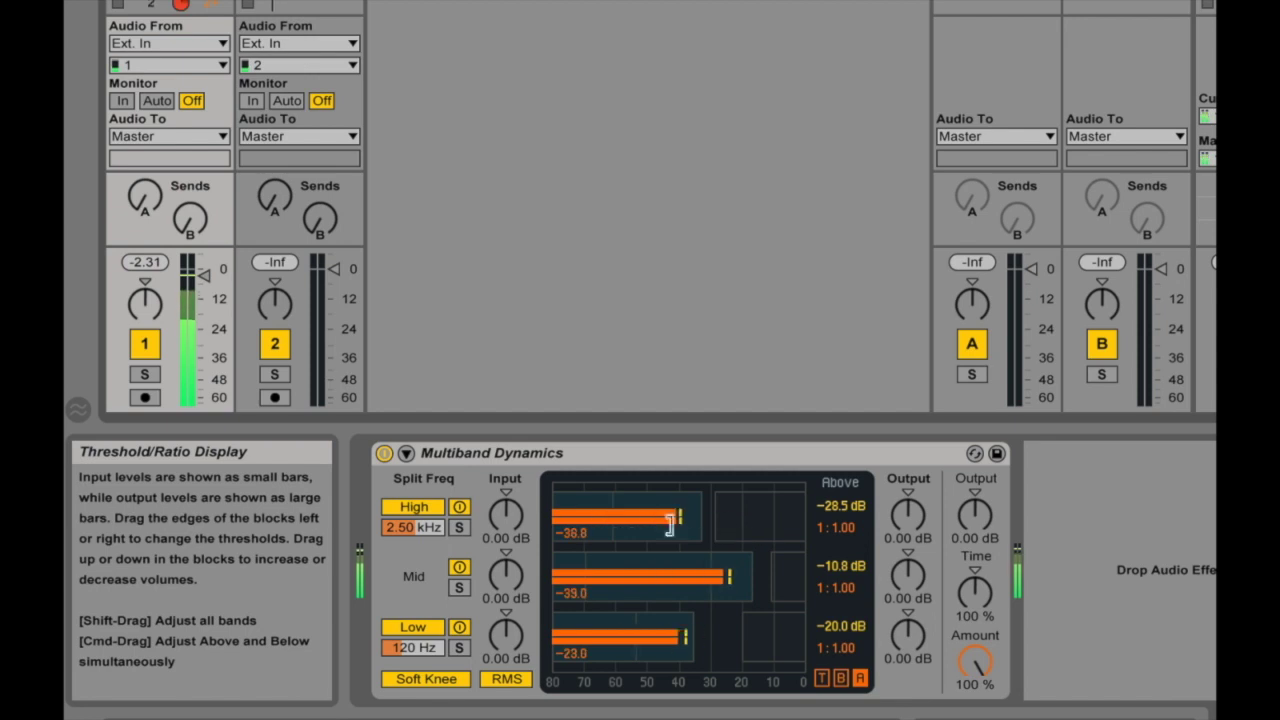
left_click(459, 527)
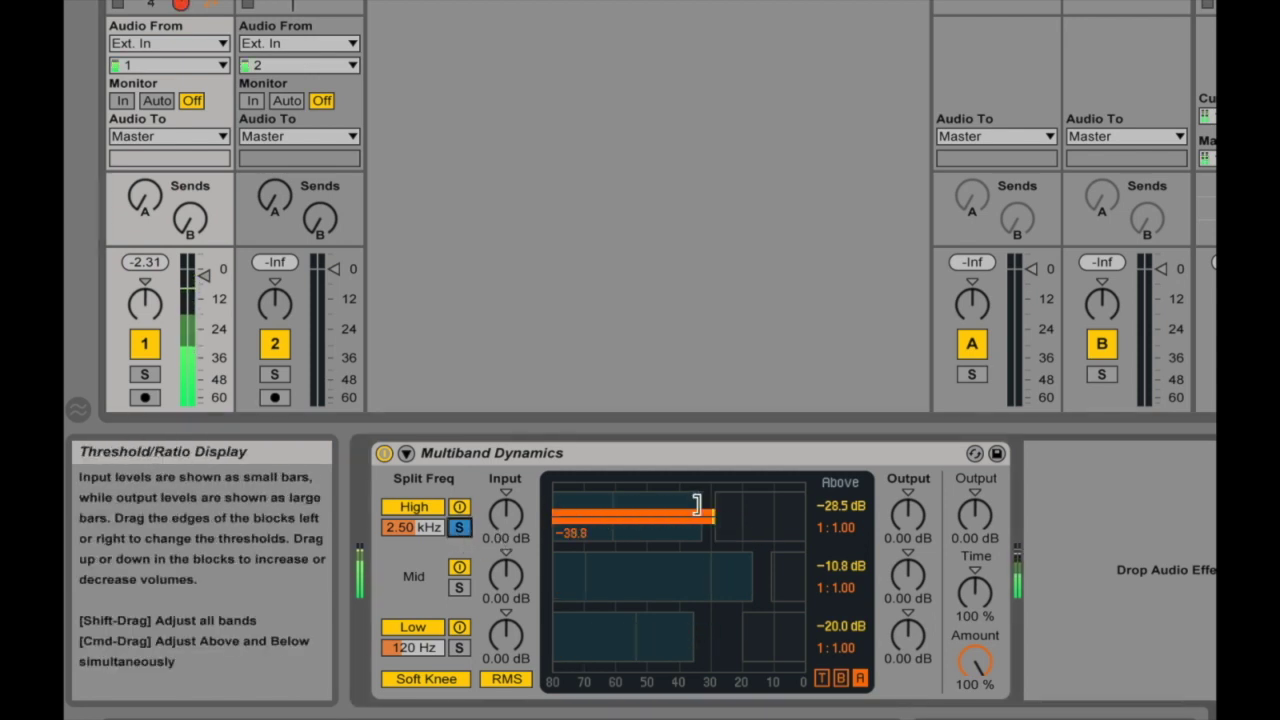
left_click_drag(718, 512, 754, 469)
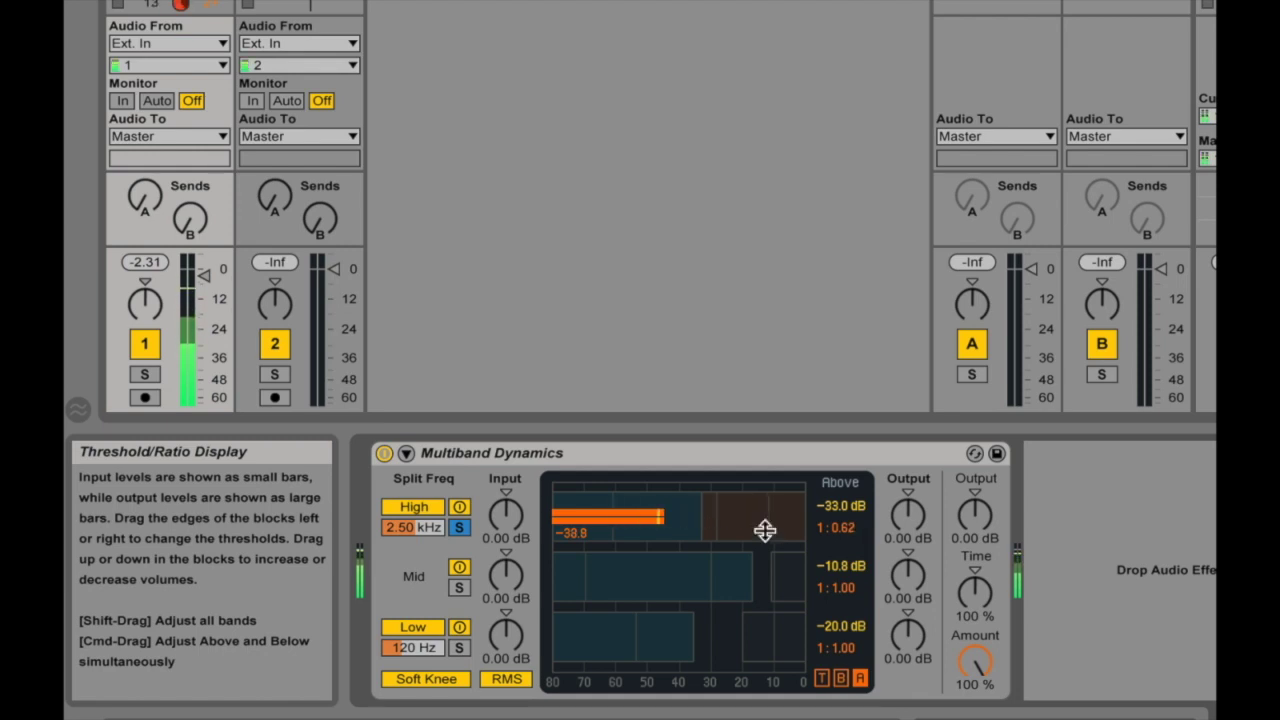
Set the mid band above to -17.2 dB, 1:0.75, and the low band to -34.8 dB, 1:0.66.
left_click(459, 587)
mouse_move(771, 597)
left_mouse_down()
mouse_move(750, 597)
mouse_move(777, 580)
mouse_move(777, 560)
mouse_move(789, 580)
left_mouse_up()
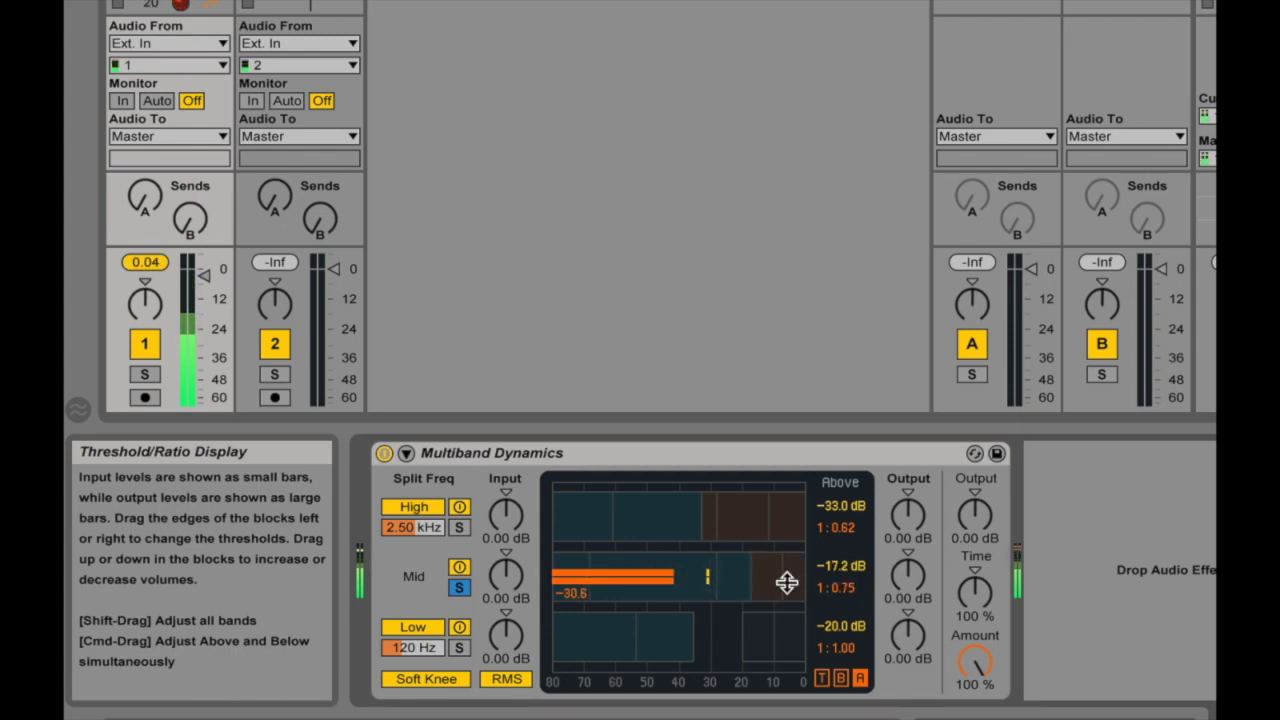
left_click_drag(746, 620, 733, 620)
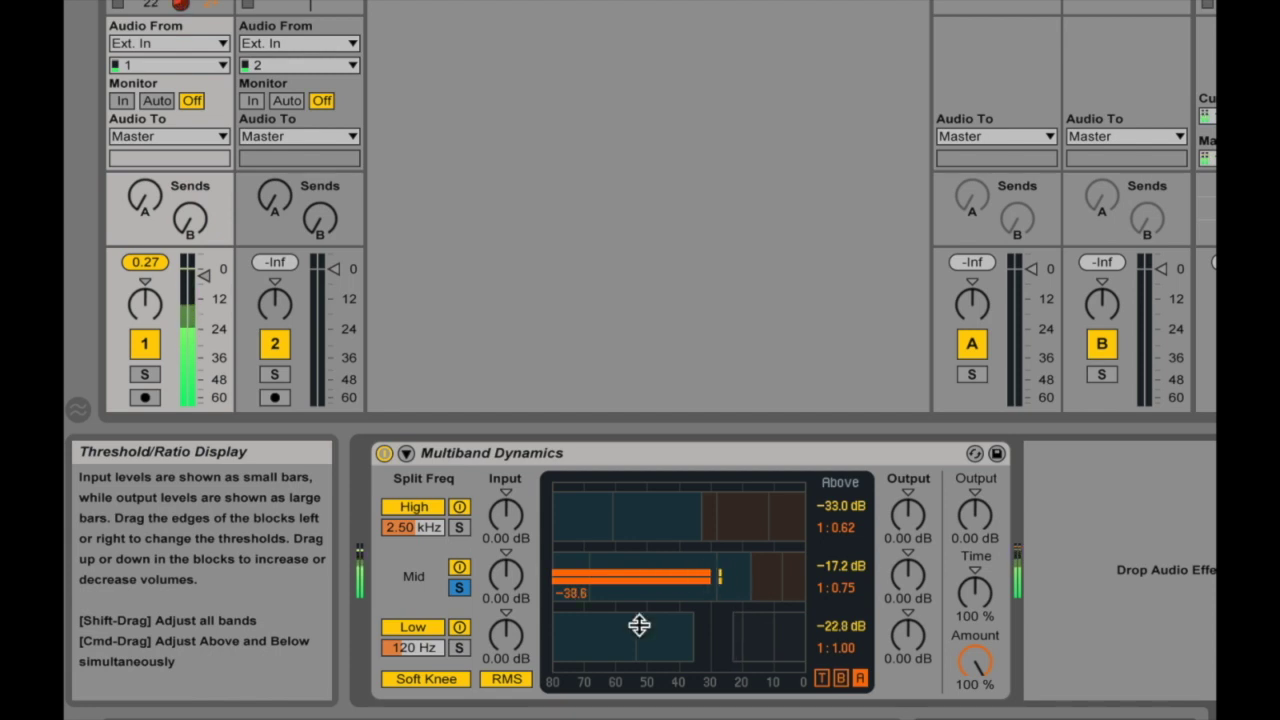
left_click(458, 647)
left_click_drag(734, 620, 763, 628)
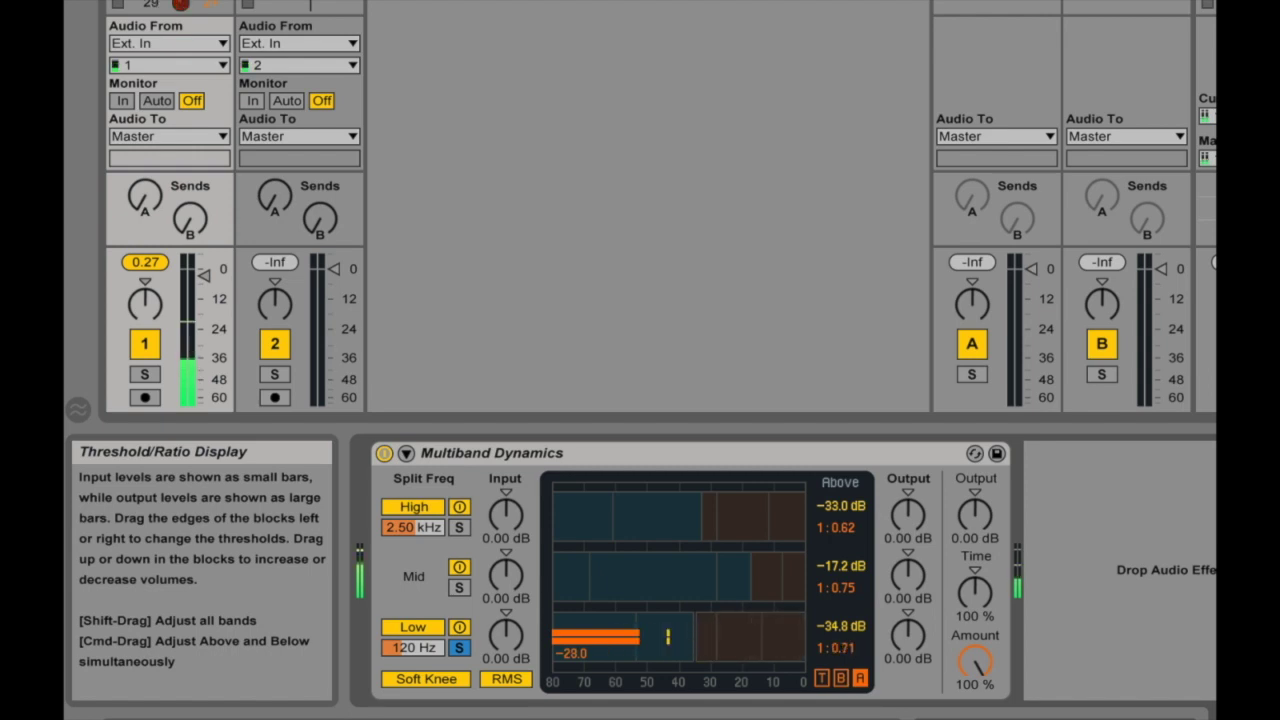
Unsolo the low band, clear track 1's clipped peak readout, and play the clip again.
left_click(459, 647)
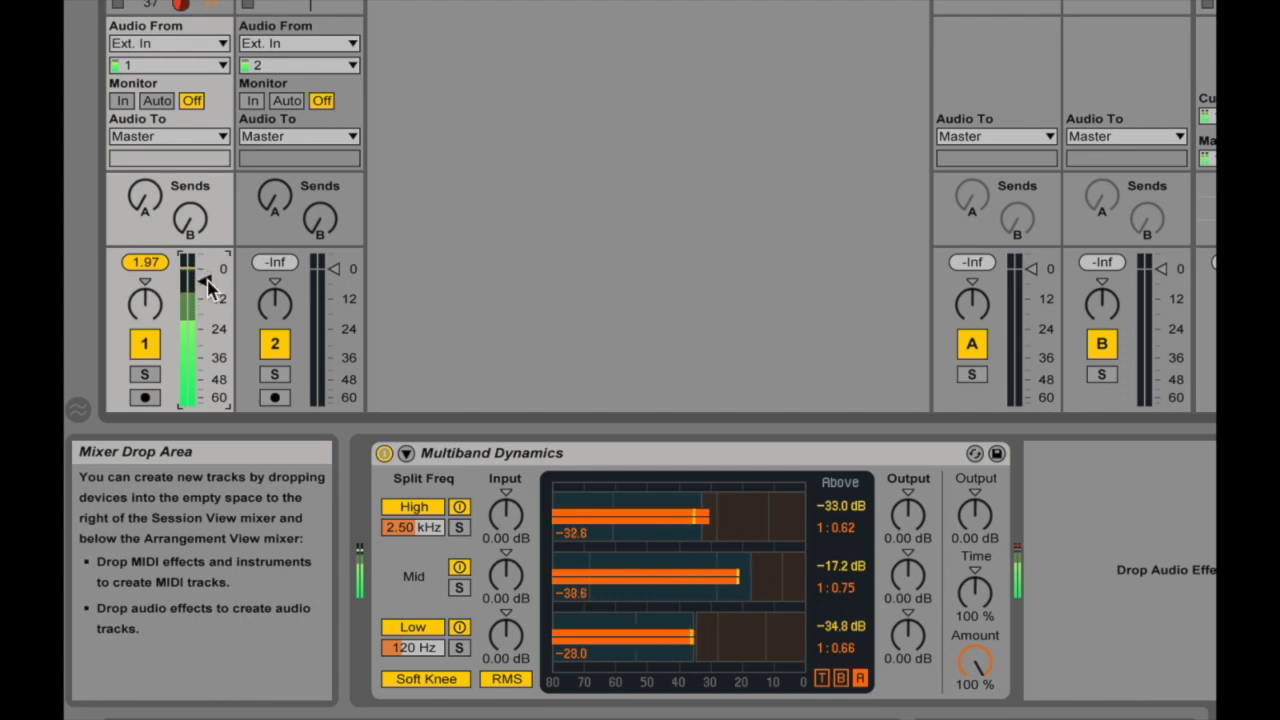
left_click(145, 262)
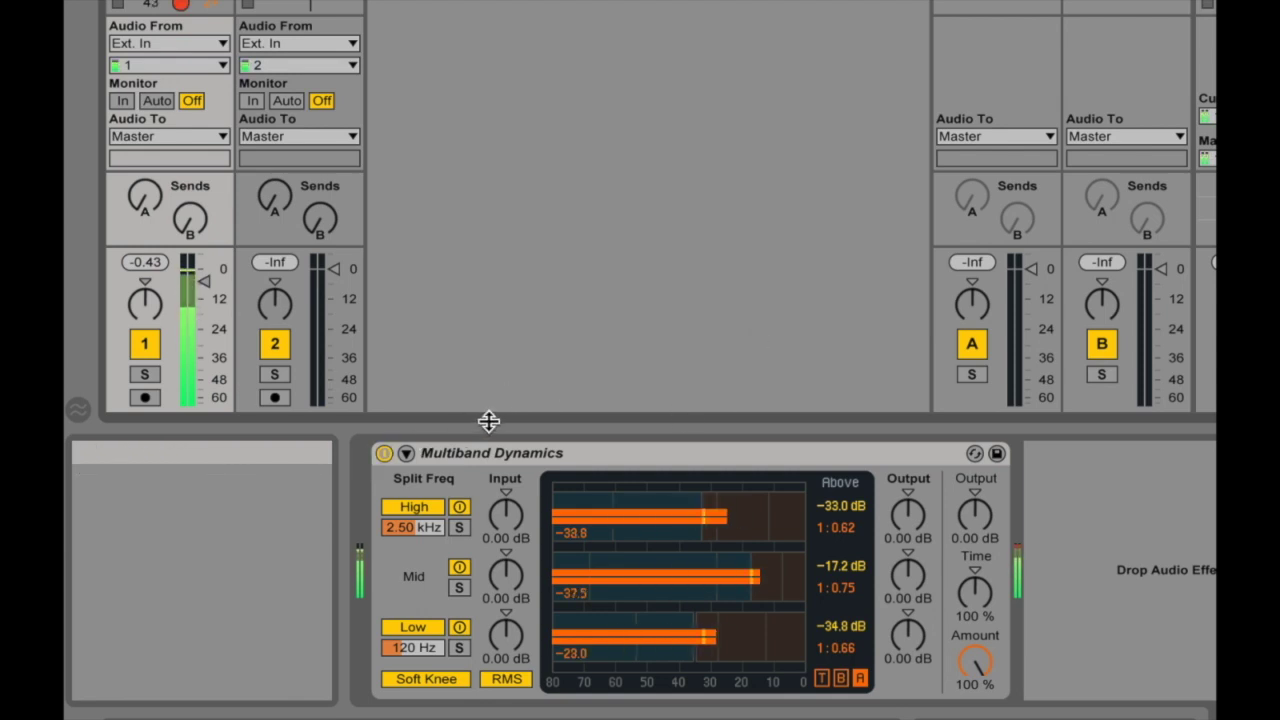
left_click(386, 456)
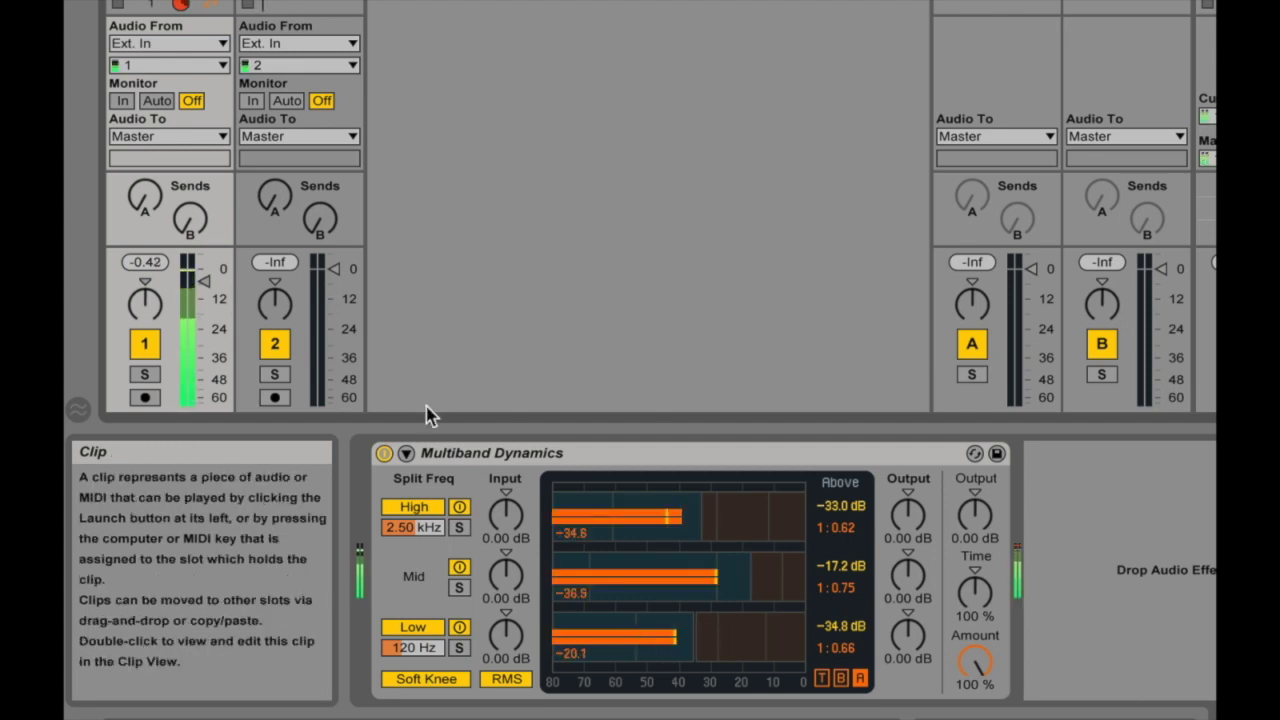
left_click(384, 454)
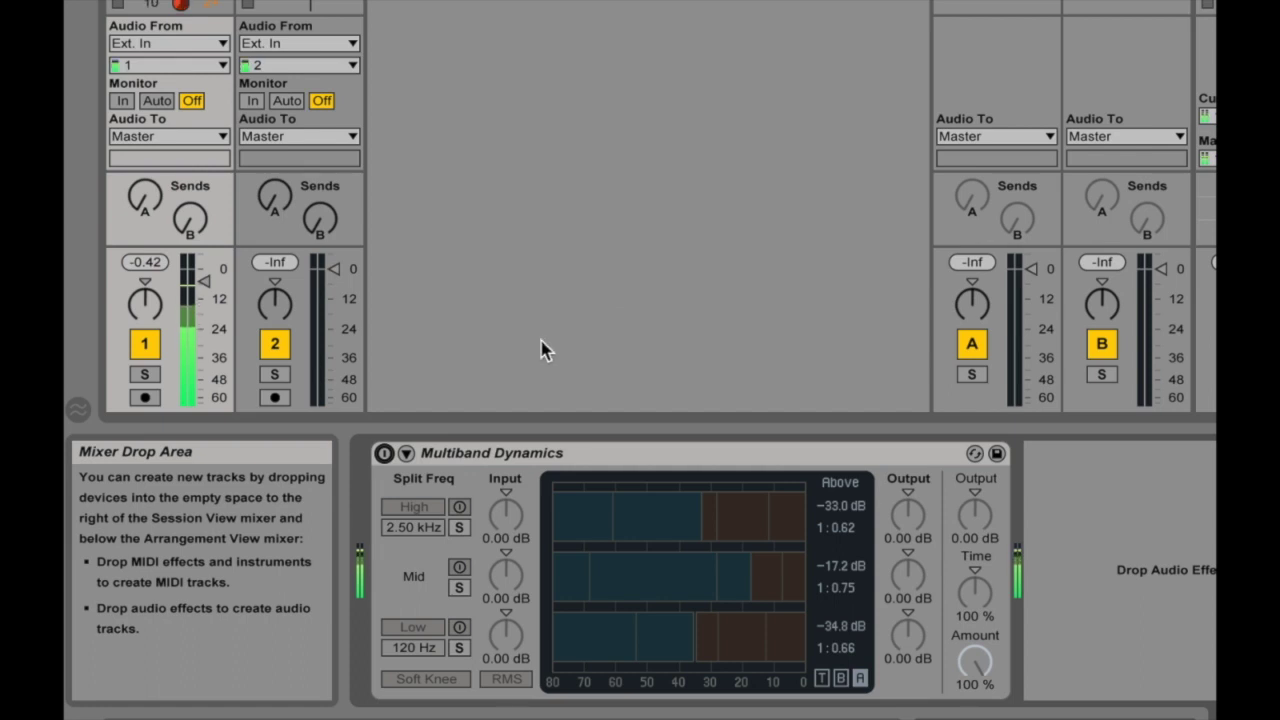
left_click(384, 455)
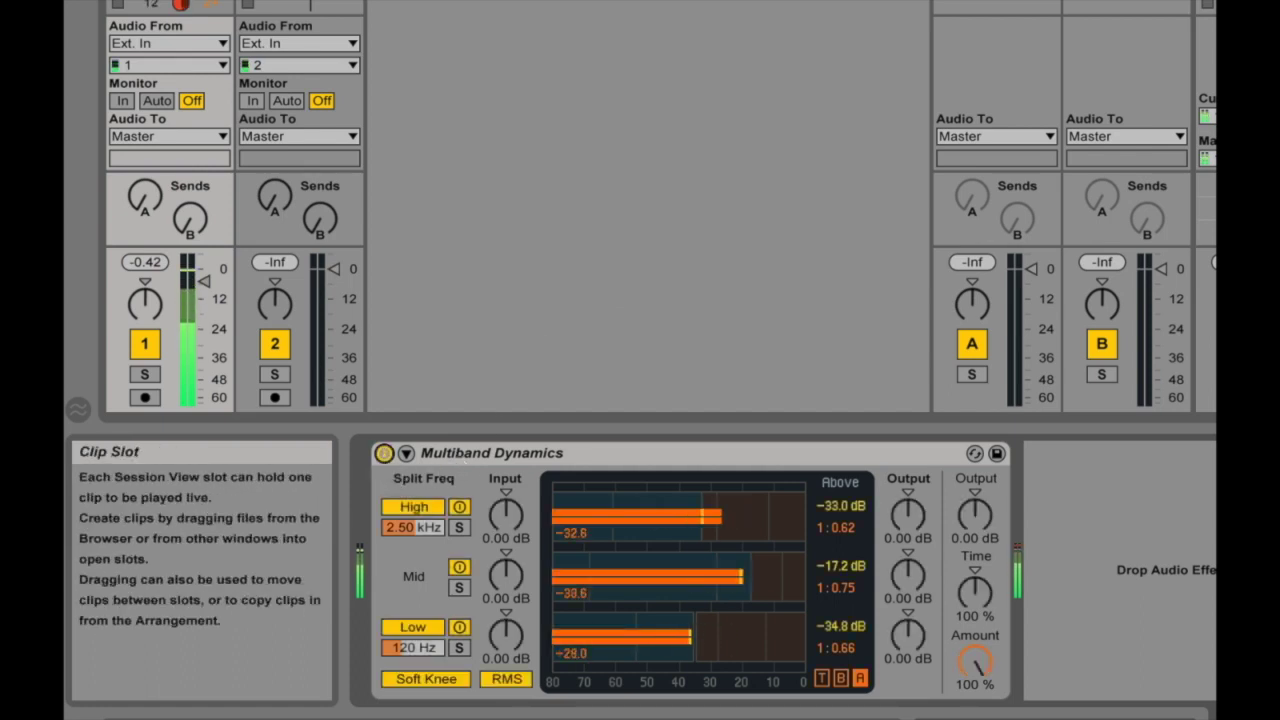